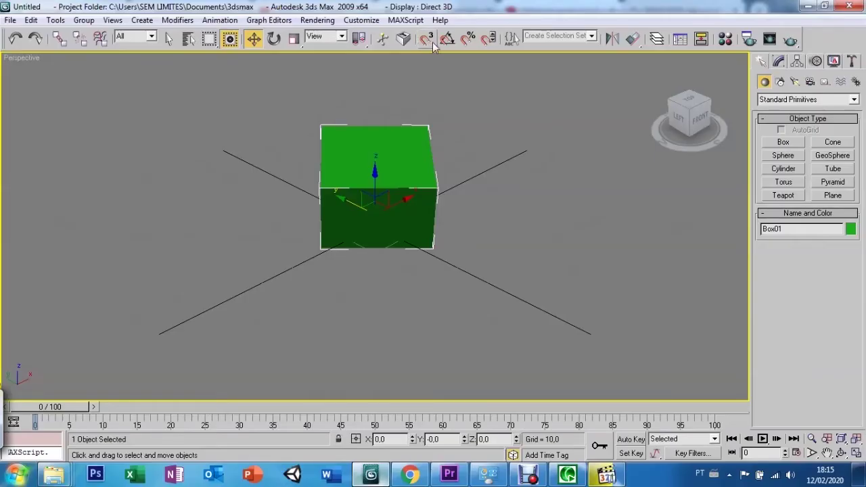
- Pan the view so Box01 sits lower right, then orbit and zoom to see it from below
click(828, 453)
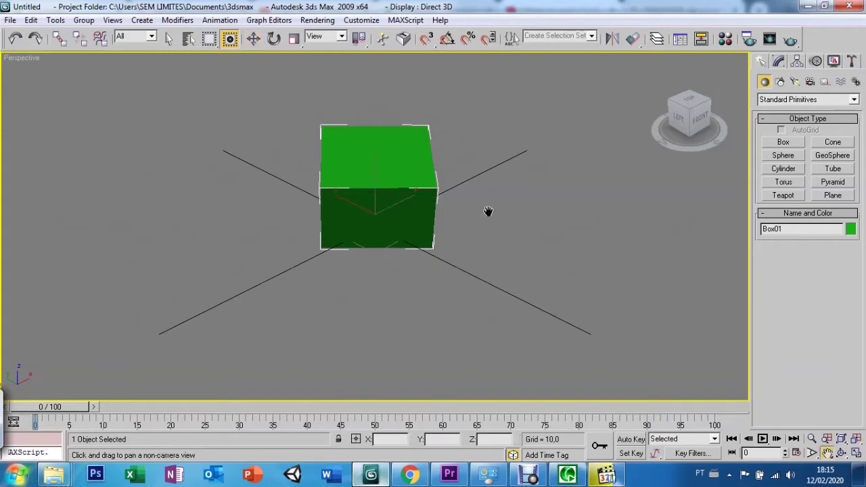
drag(489, 212, 526, 265)
key(ctrl+r)
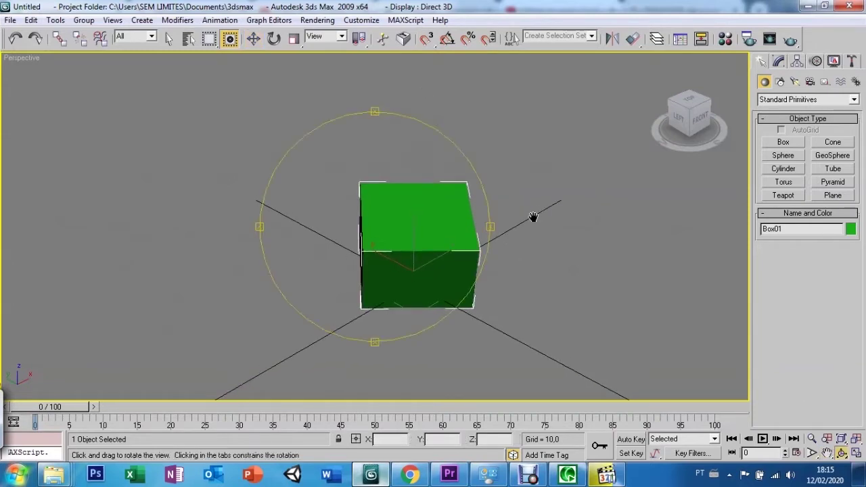
drag(484, 223, 432, 192)
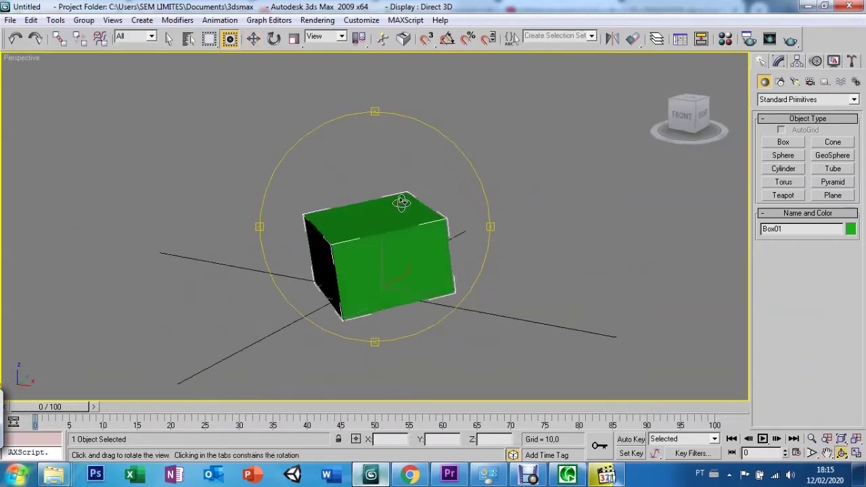
scroll(447, 130, up, 5)
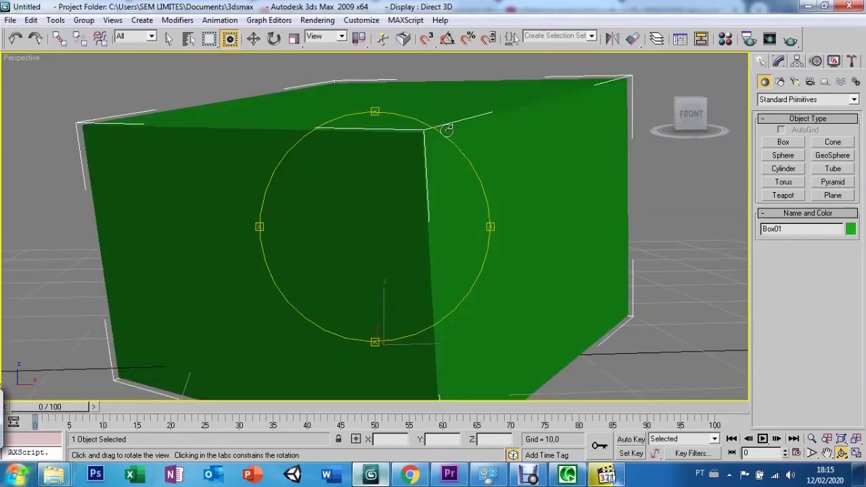
scroll(447, 130, up, 2)
scroll(447, 130, down, 4)
scroll(447, 130, down, 2)
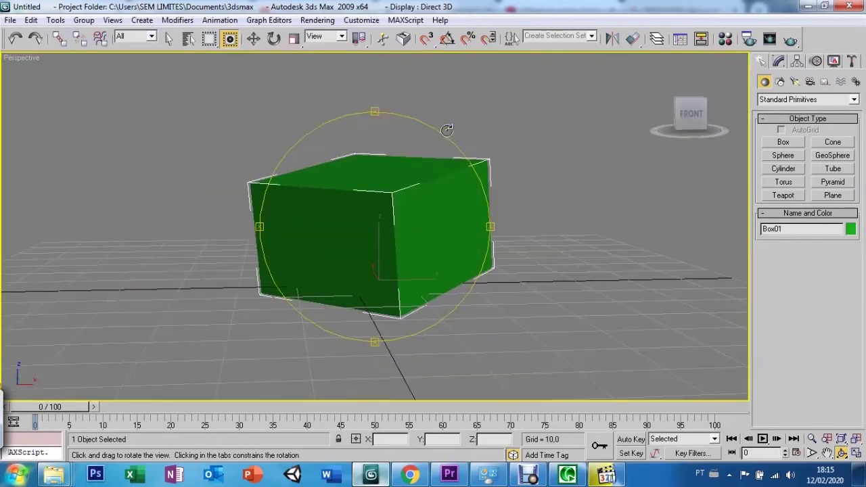
scroll(447, 130, down, 1)
- Orbit around Box01 to a near-front view and return to Select and Move
drag(377, 338, 387, 349)
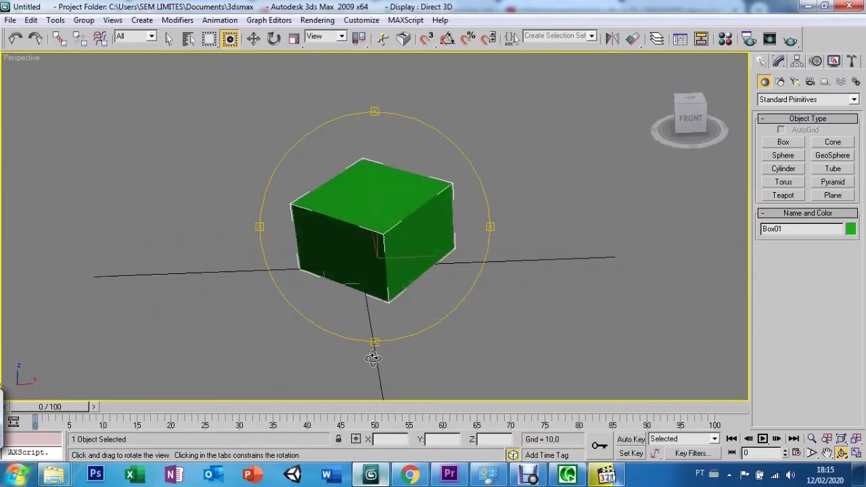
drag(504, 218, 523, 150)
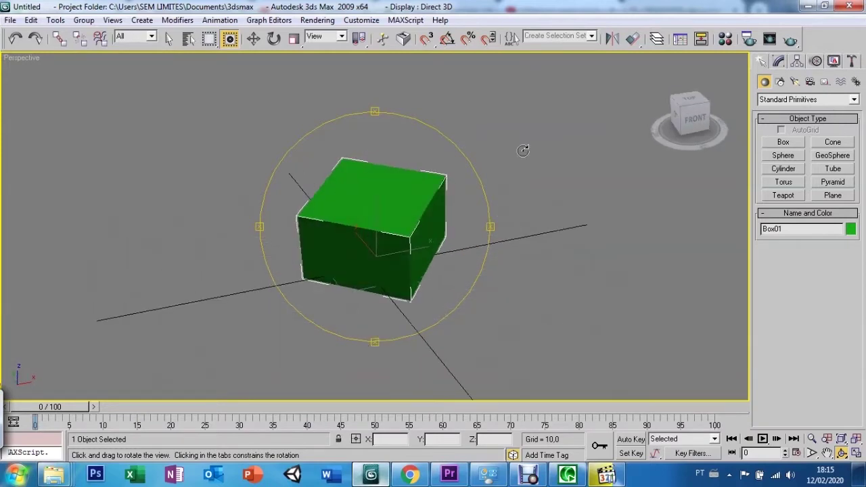
scroll(523, 150, up, 3)
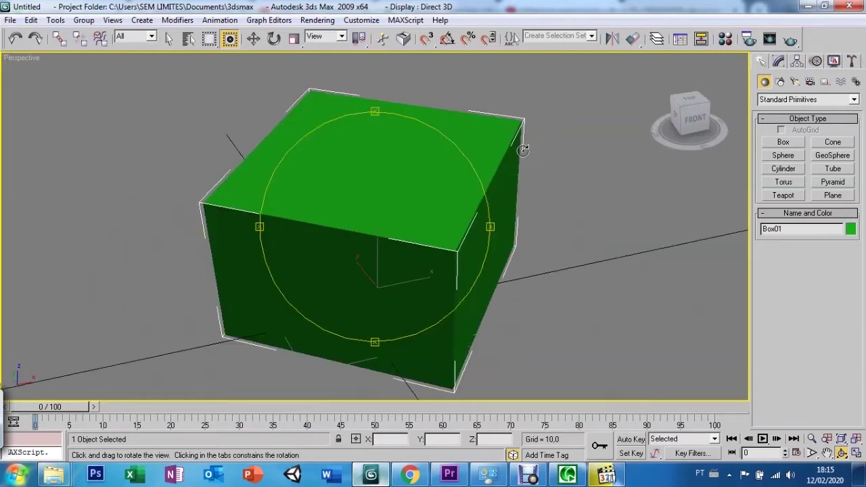
drag(368, 338, 368, 323)
mouse_move(490, 225)
mouse_down()
mouse_move(527, 214)
mouse_move(536, 174)
mouse_up()
key(w)
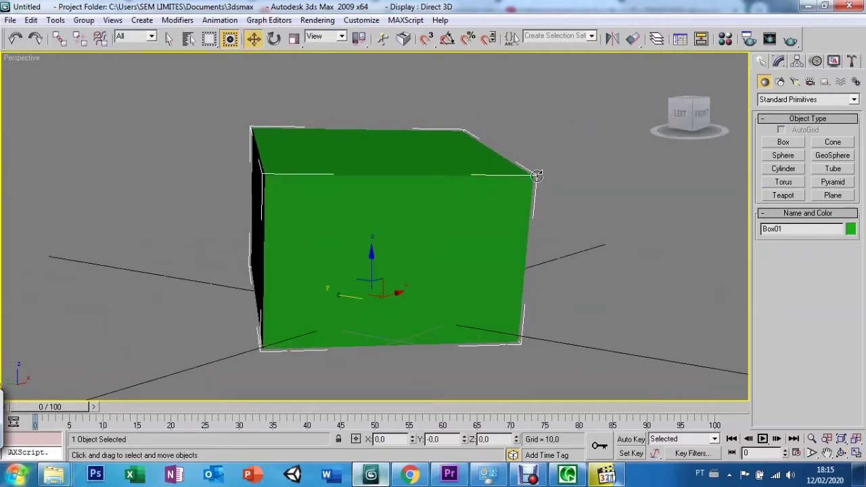
- Toggle grid point snapping on and back off, then enable angle snapping
click(426, 39)
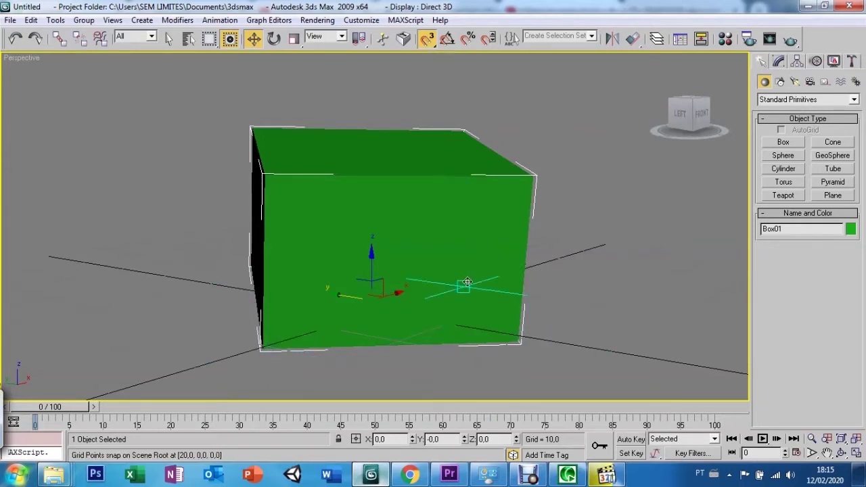
click(427, 41)
click(447, 38)
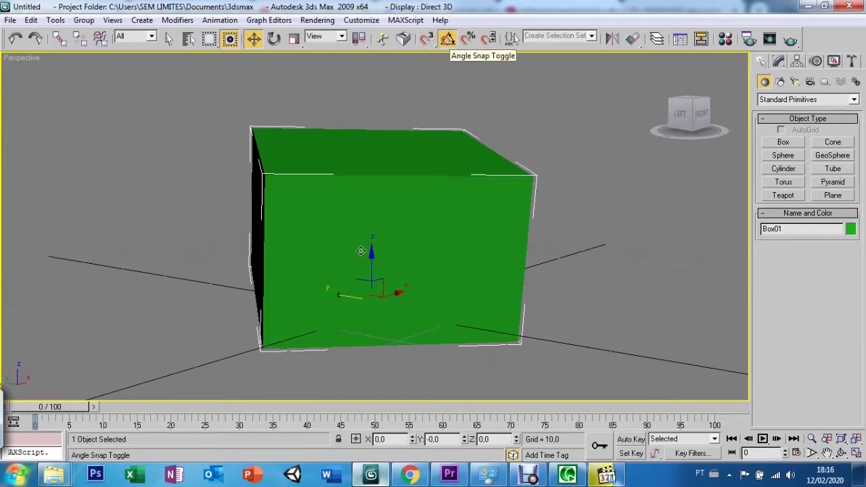
- Test snapped rotations of Box01: undo a 100° spin, then tilt 10° on Y, 75° on Z, and tilt about X
key(e)
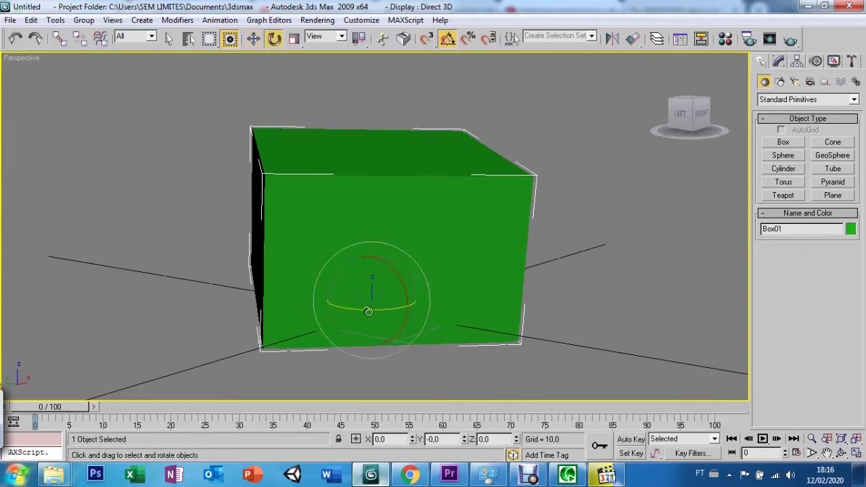
drag(368, 311, 335, 271)
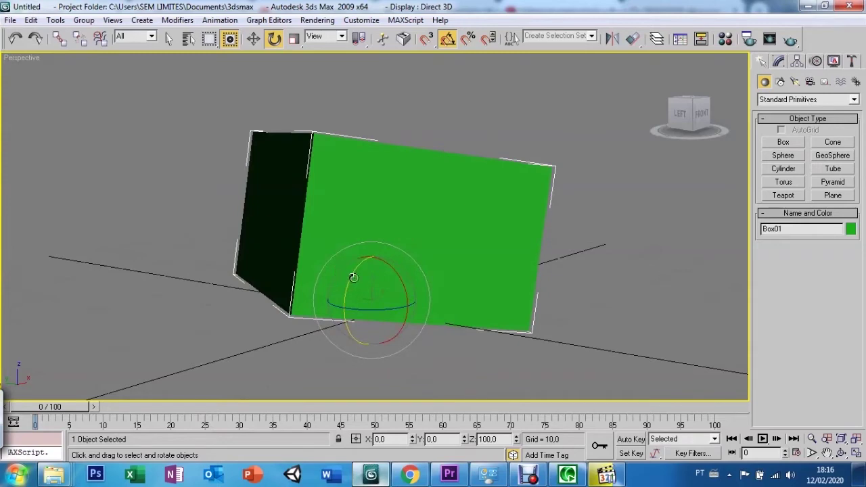
key(ctrl+z)
drag(352, 280, 402, 310)
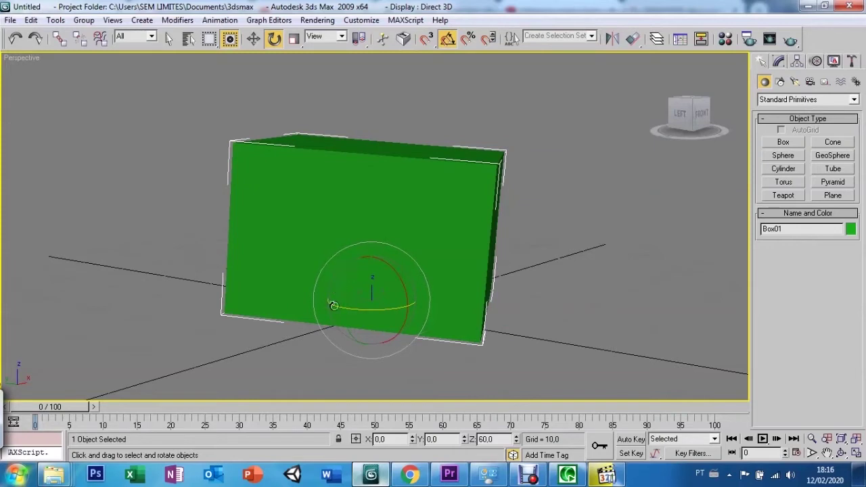
drag(334, 305, 409, 311)
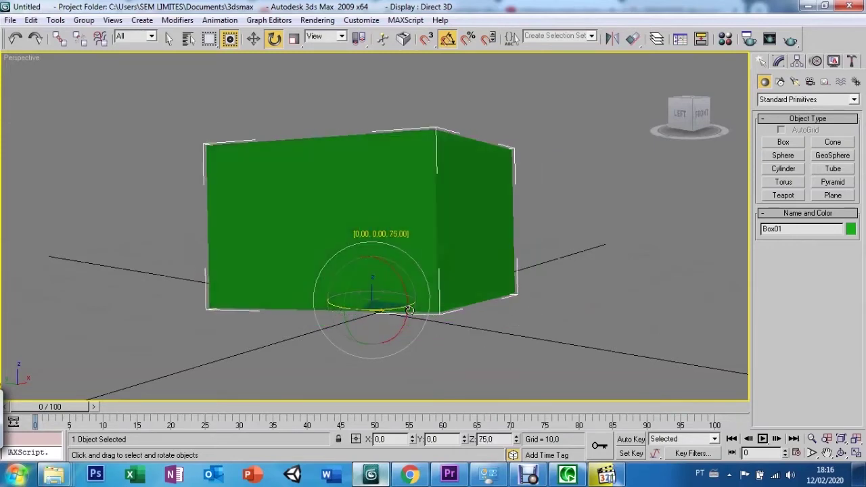
mouse_move(394, 272)
mouse_down()
mouse_move(400, 276)
mouse_move(350, 267)
mouse_move(398, 274)
mouse_up()
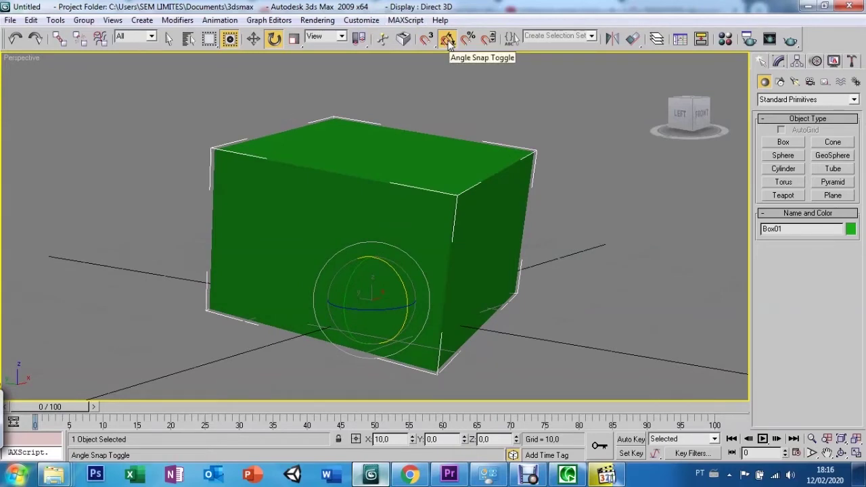
- Change the angle snap increment from 5 to 10 degrees in Grid and Snap Settings
right_click(448, 42)
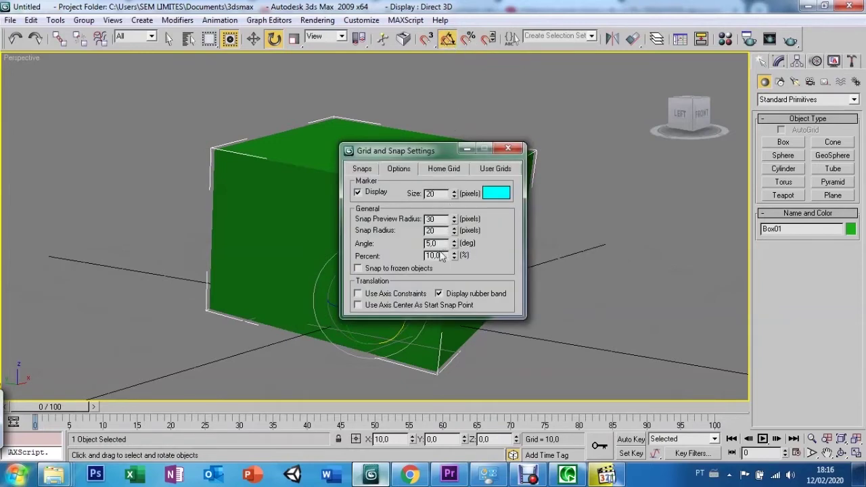
double_click(439, 242)
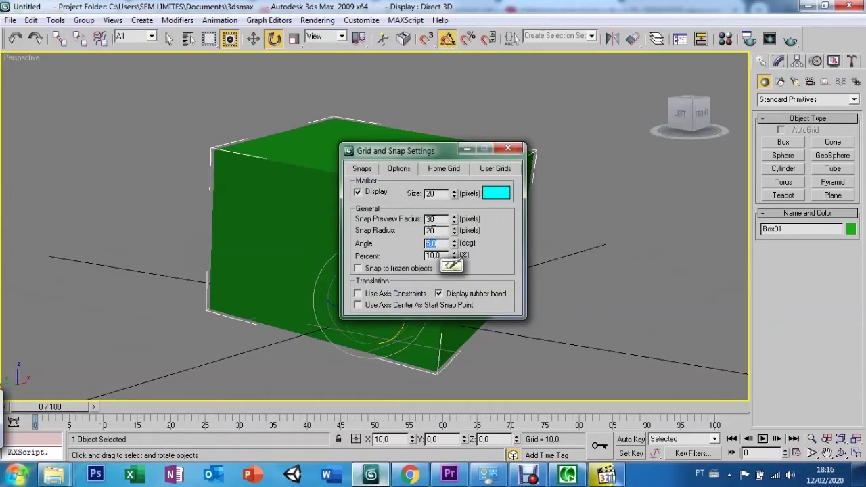
text(10)
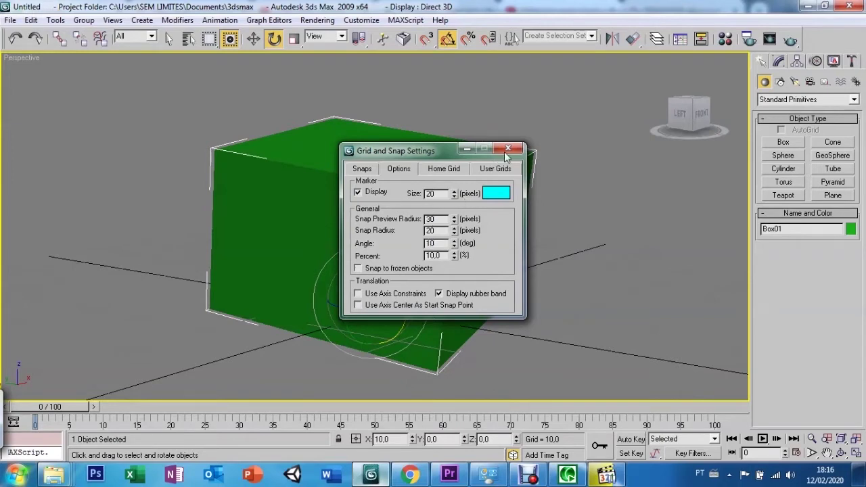
click(508, 149)
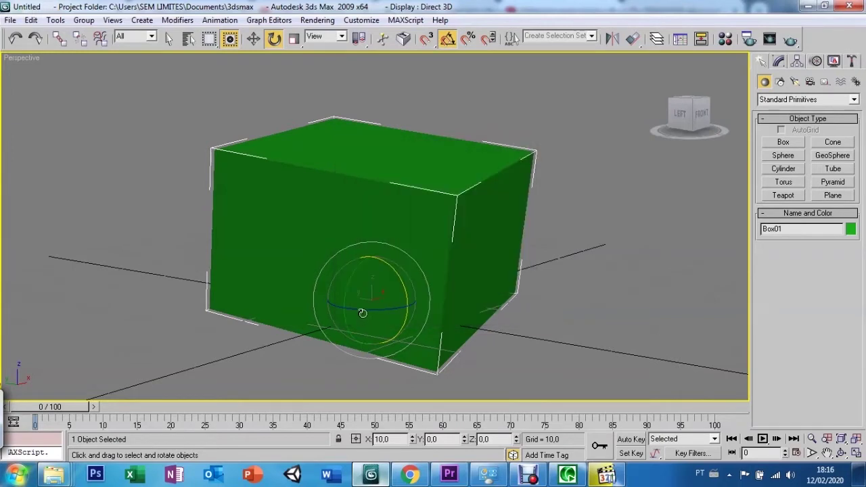
- Rotate the box 40° about Z and tilt it about X, enabling percent snapping
drag(373, 310, 387, 308)
drag(400, 276, 395, 271)
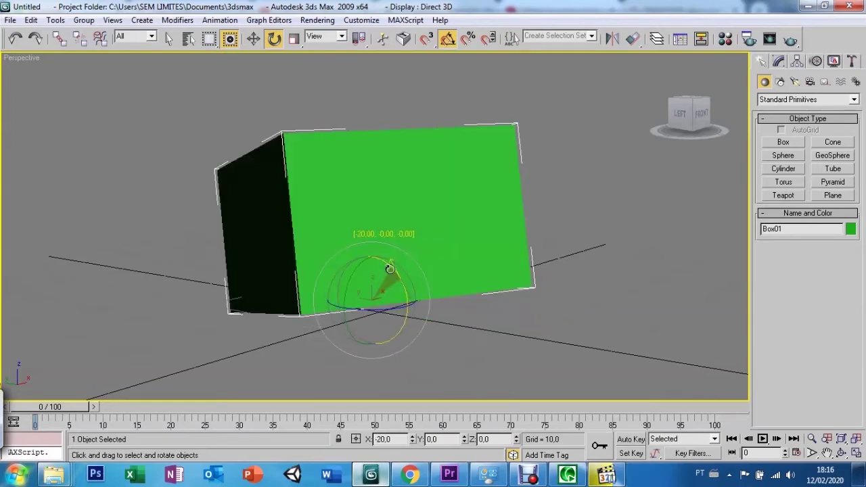
click(469, 39)
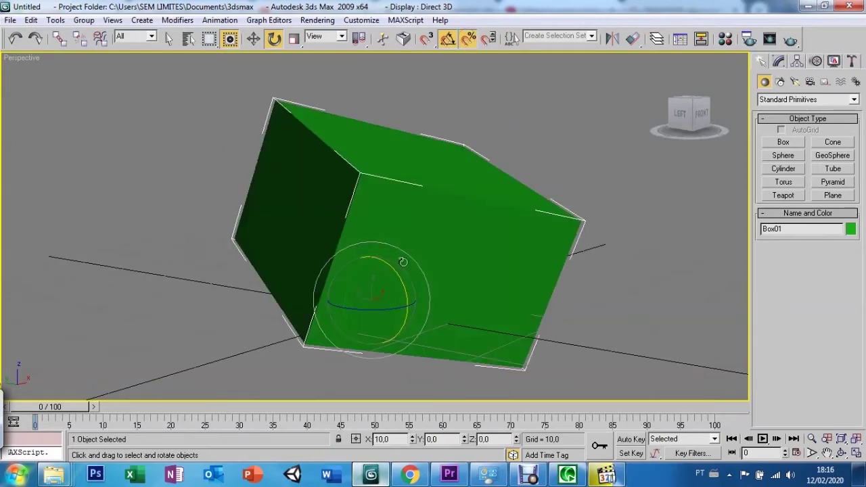
drag(397, 281, 395, 272)
key(w)
- Move the box about 30 units along X and up-right, with spinner snapping turned on
mouse_move(398, 291)
mouse_down()
mouse_move(503, 256)
mouse_move(258, 273)
mouse_up()
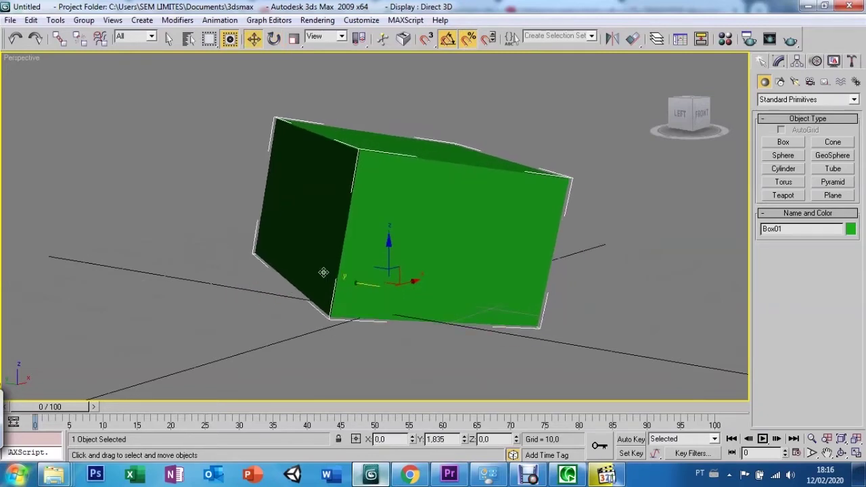
drag(259, 273, 450, 213)
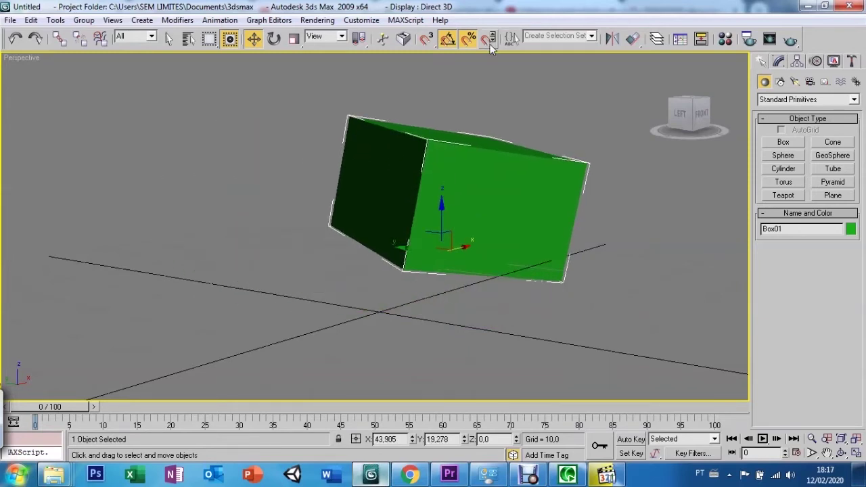
click(486, 40)
drag(460, 250, 474, 262)
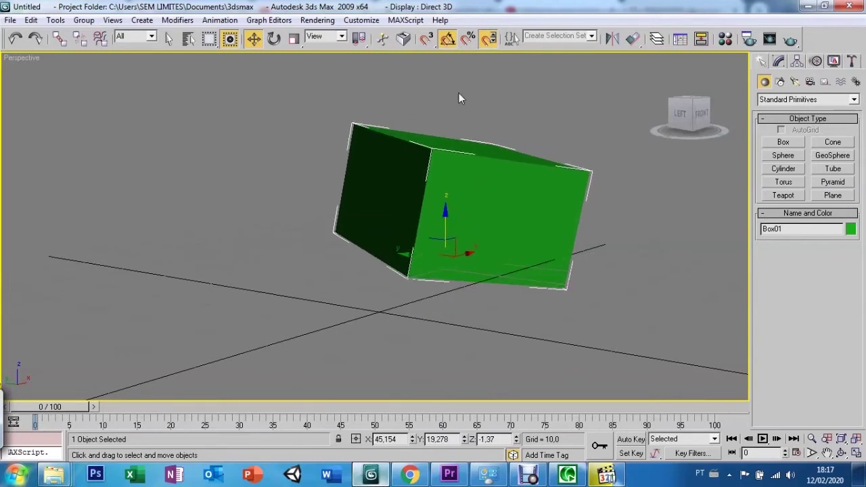
- Turn off angle, percent and spinner snapping, orbit to check the box, then delete it
click(447, 40)
click(467, 38)
click(489, 39)
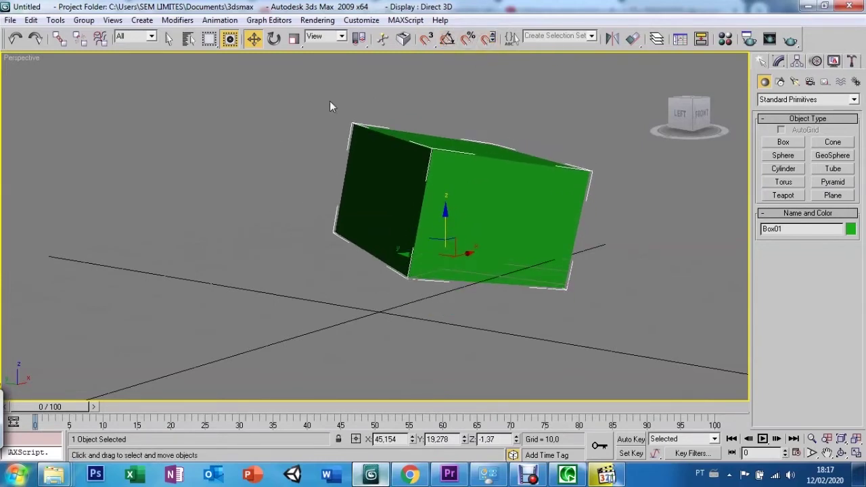
key(ctrl+r)
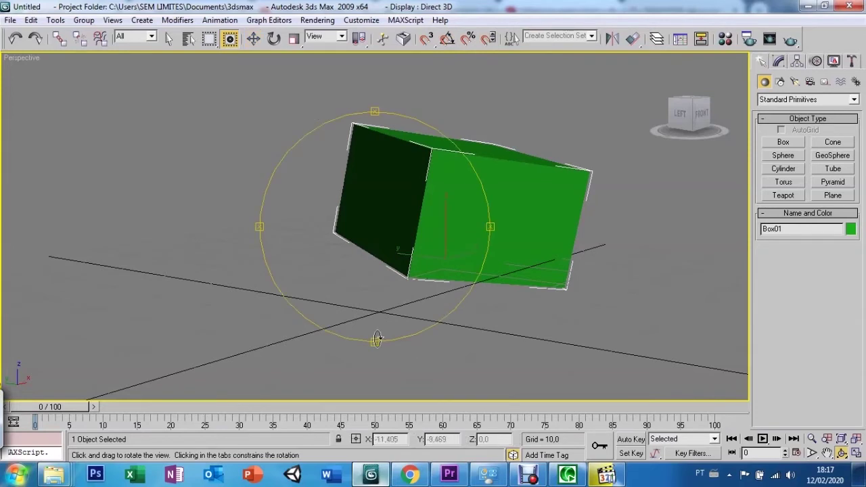
drag(375, 341, 403, 189)
key(w)
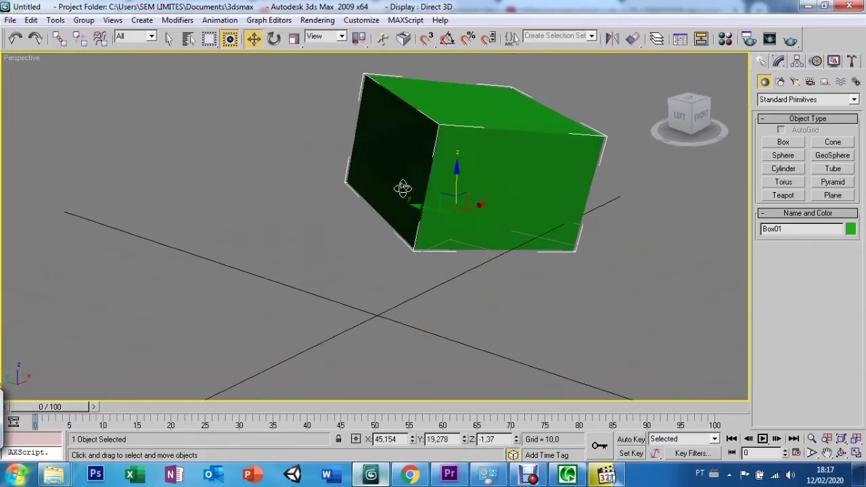
key(Delete)
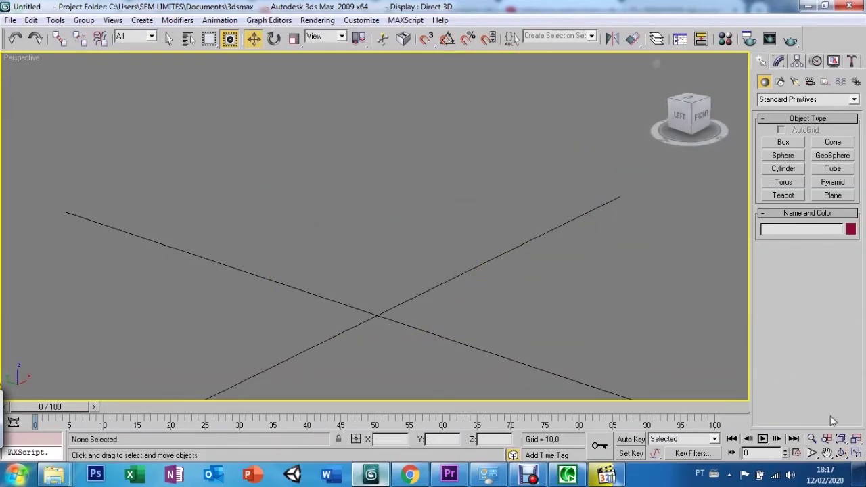
- Create a box at the origin via Keyboard Entry with length 5, width 2, height 1
click(779, 143)
scroll(407, 139, down, 3)
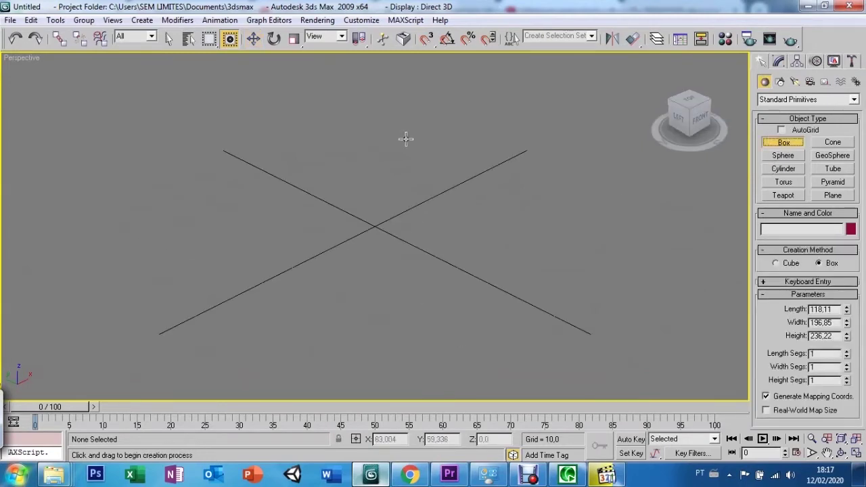
click(763, 283)
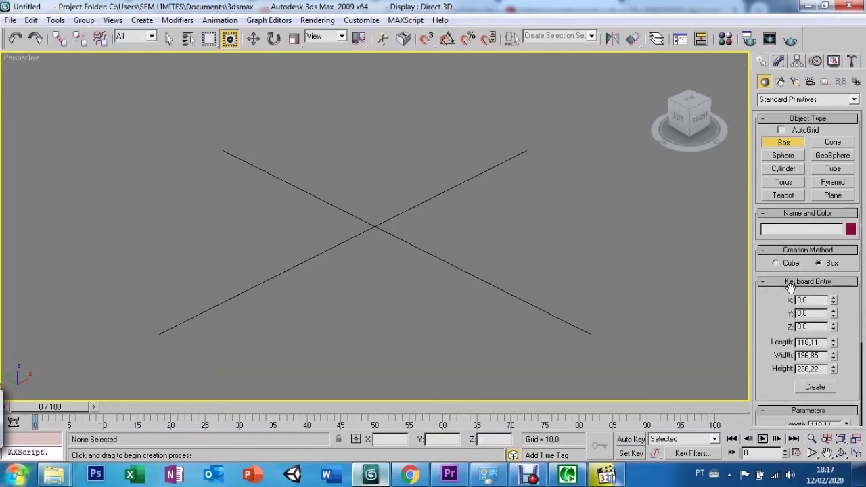
double_click(810, 344)
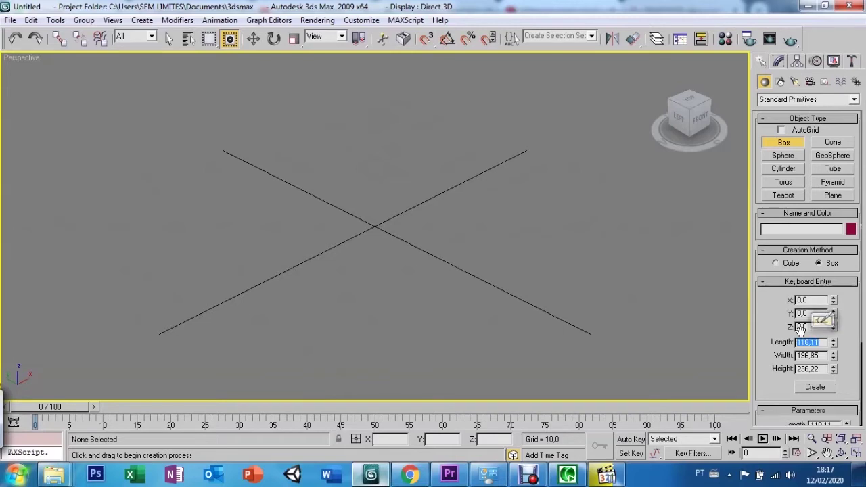
text(1)
key(BackSpace)
key(BackSpace)
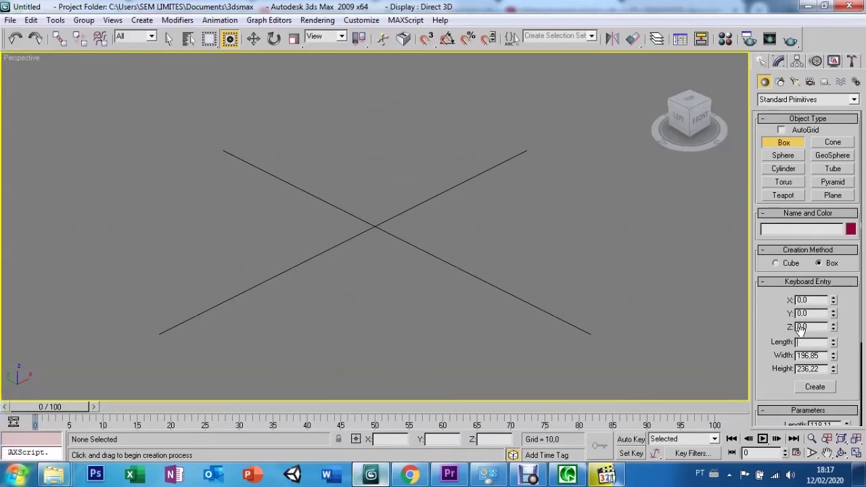
key(Tab)
text(2)
key(Tab)
text(1)
click(814, 389)
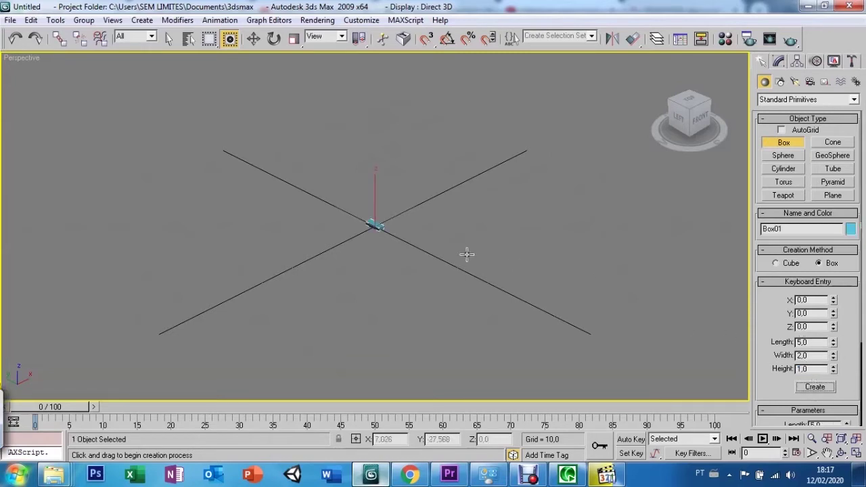
- Reselect the height value, then zoom to frame the new box and back out to the grid
double_click(816, 367)
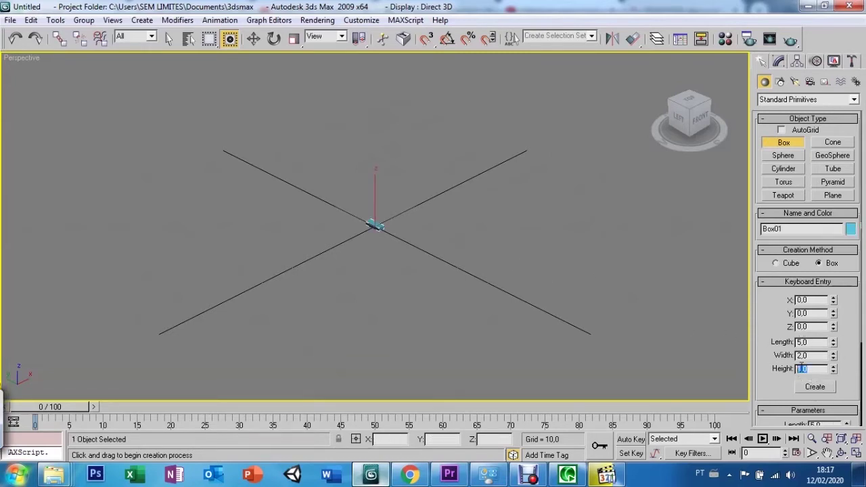
mouse_move(806, 368)
mouse_down()
mouse_move(800, 343)
mouse_move(812, 343)
mouse_up()
key(z)
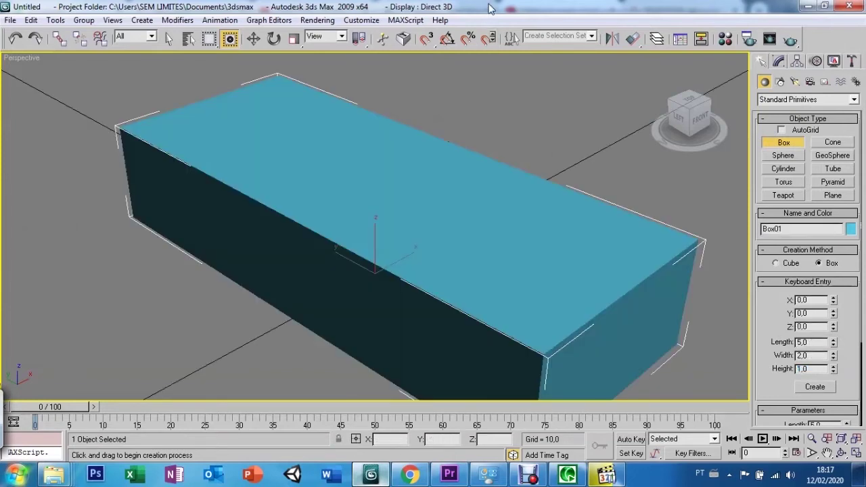
key(shift+z)
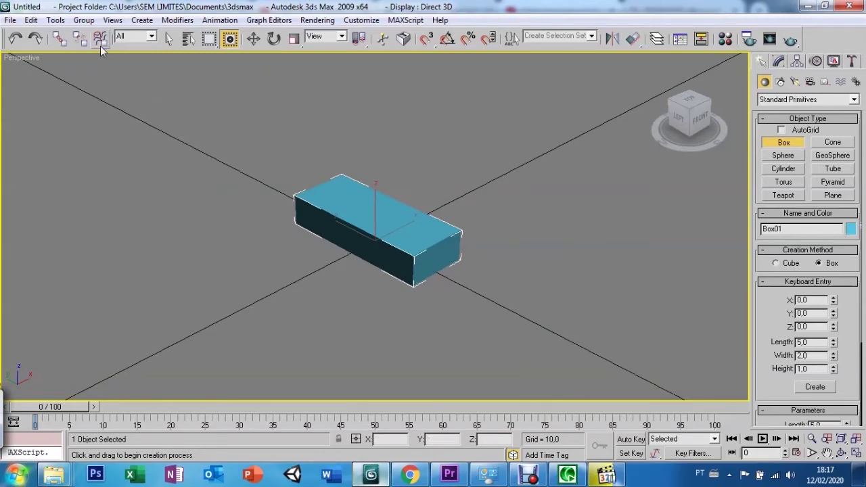
- Array the box into 10 instances offset 25 on X and 18 on Z, then frame Box10
click(32, 20)
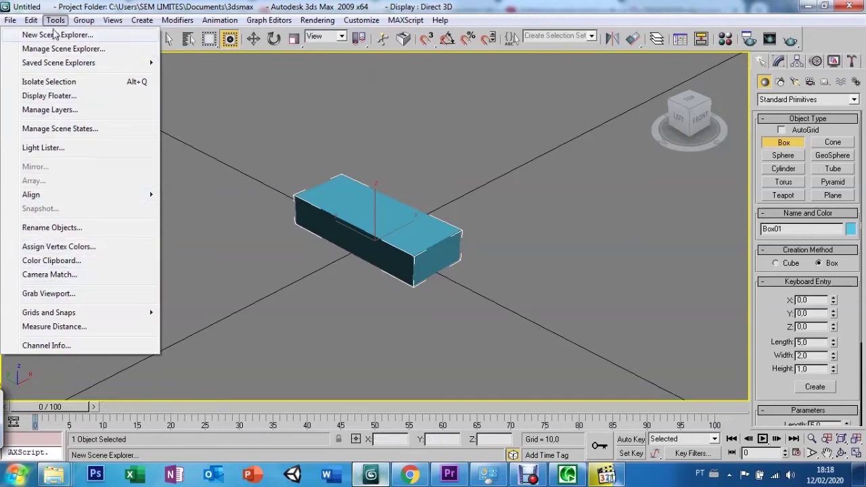
click(334, 210)
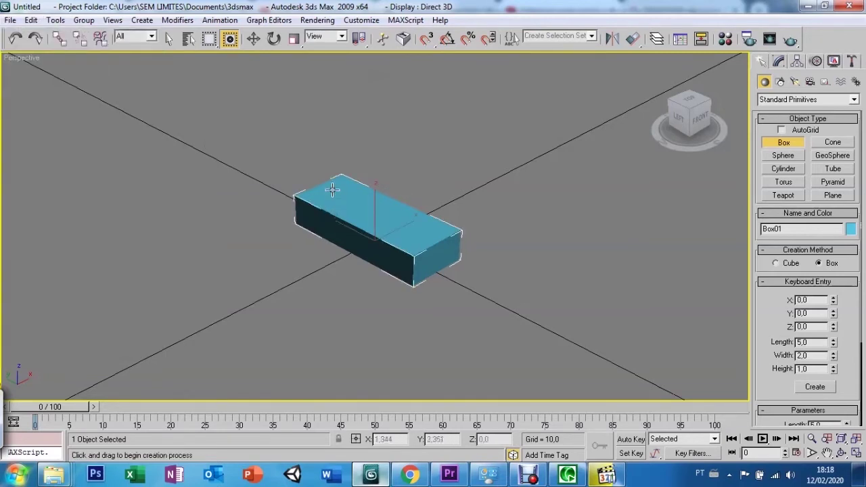
key(w)
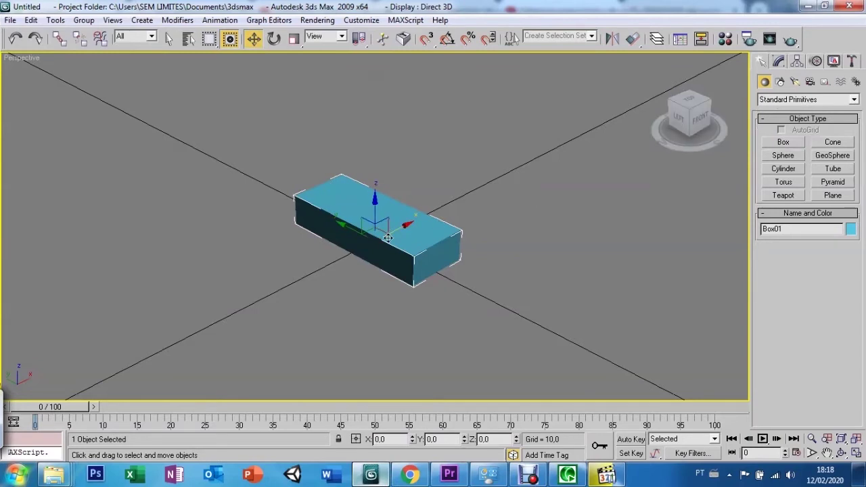
click(56, 20)
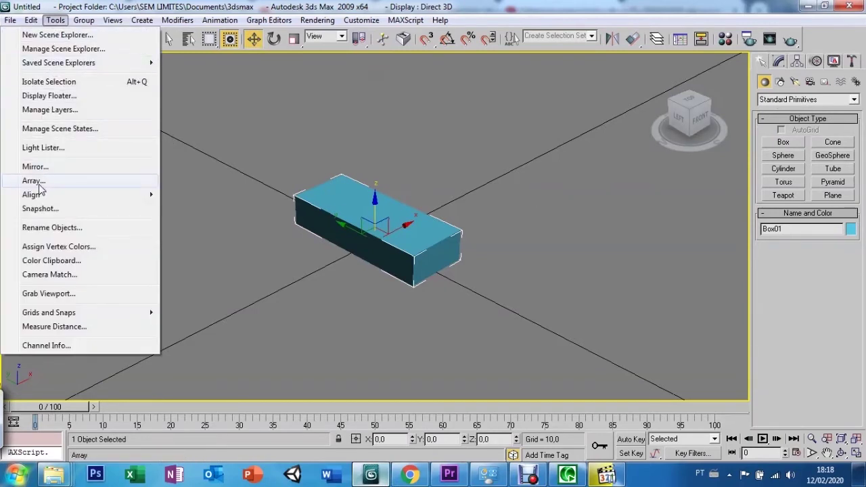
click(39, 184)
double_click(255, 179)
text(25)
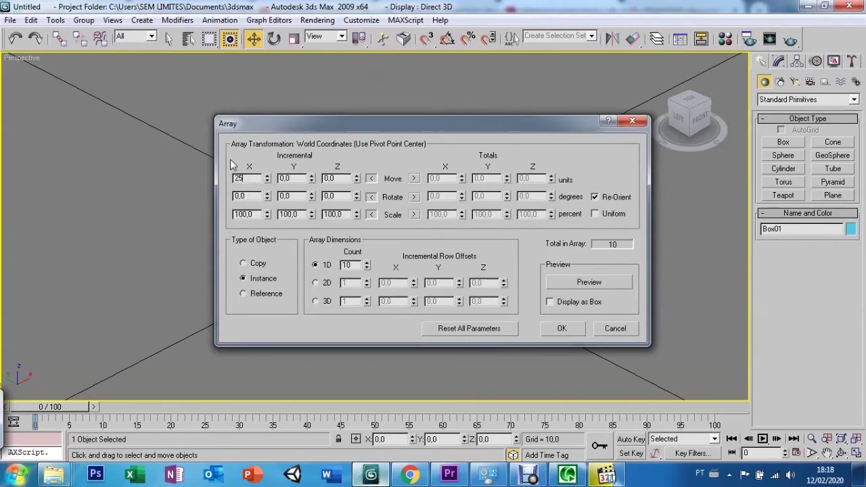
click(324, 180)
click(559, 329)
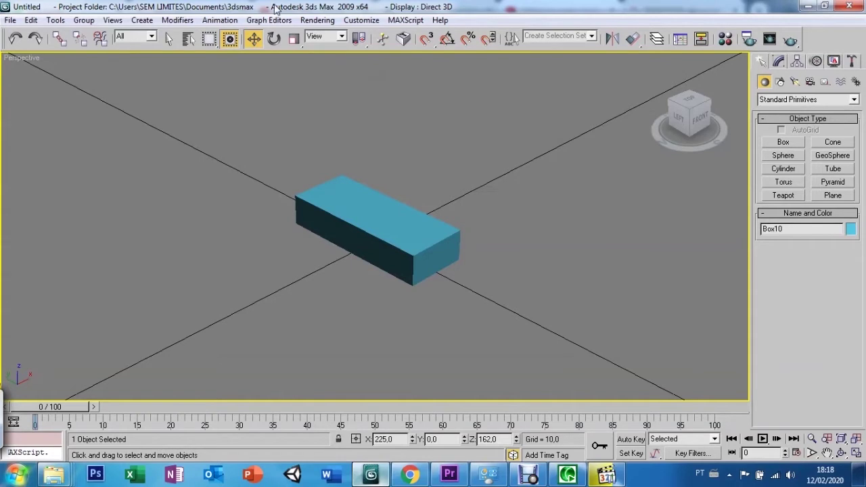
key(z)
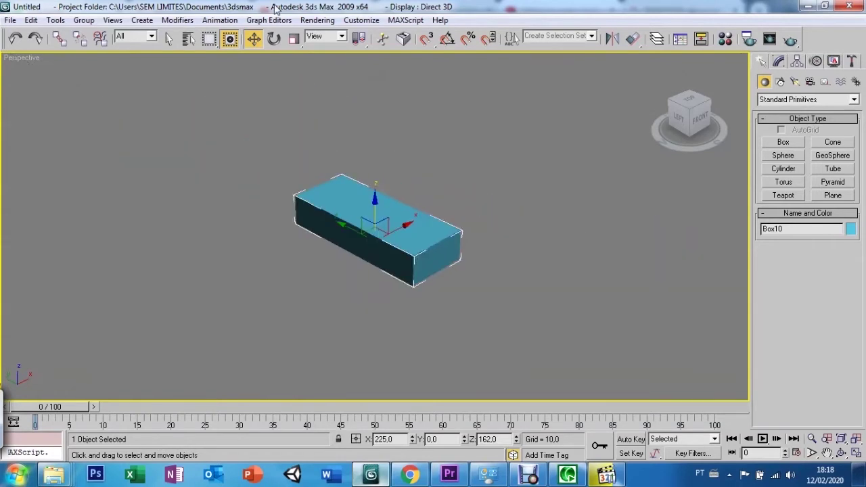
- Array Box10 again as 10 independent copies with the same 25/18 offsets
click(55, 21)
click(32, 181)
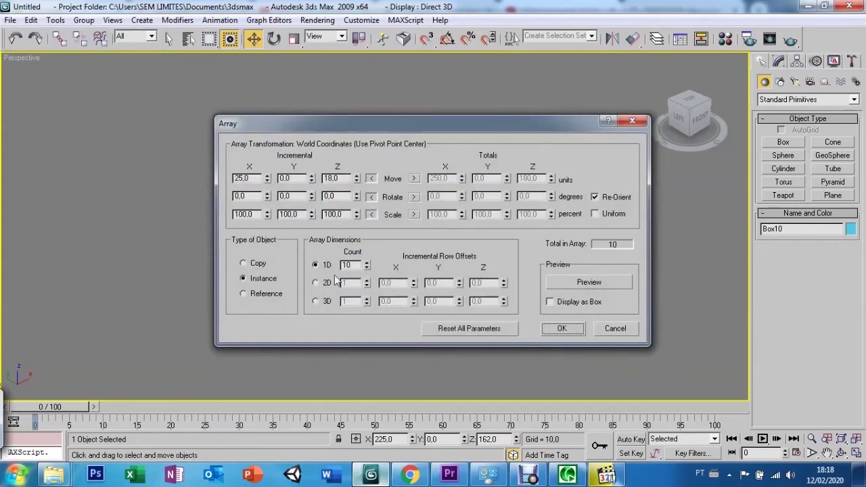
click(243, 264)
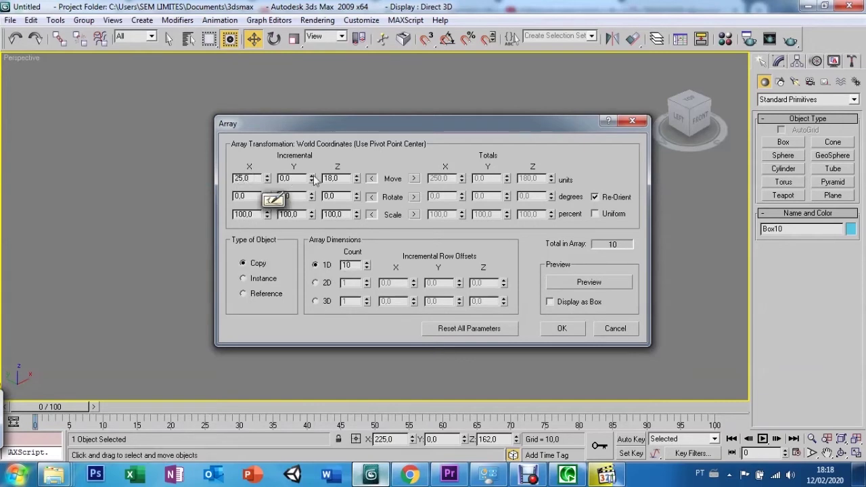
click(560, 329)
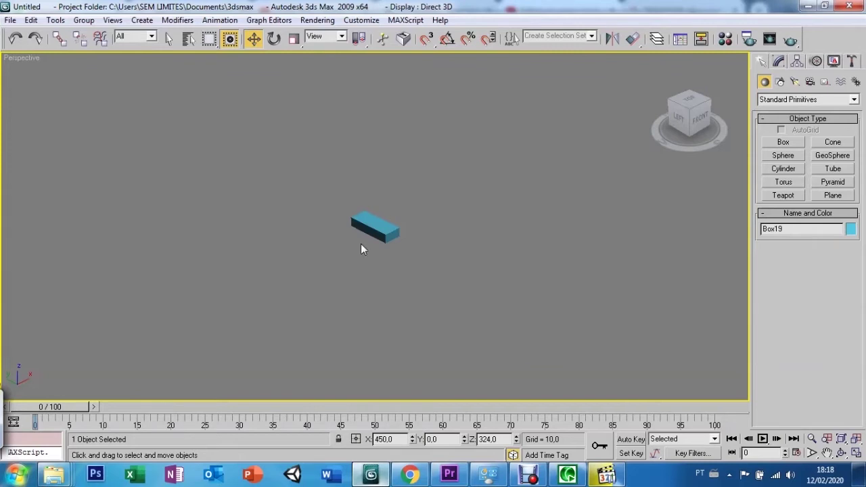
scroll(369, 207, up, 5)
- Zoom out and pan along the staircase to bring the upper boxes into view
scroll(368, 206, down, 3)
scroll(368, 207, down, 3)
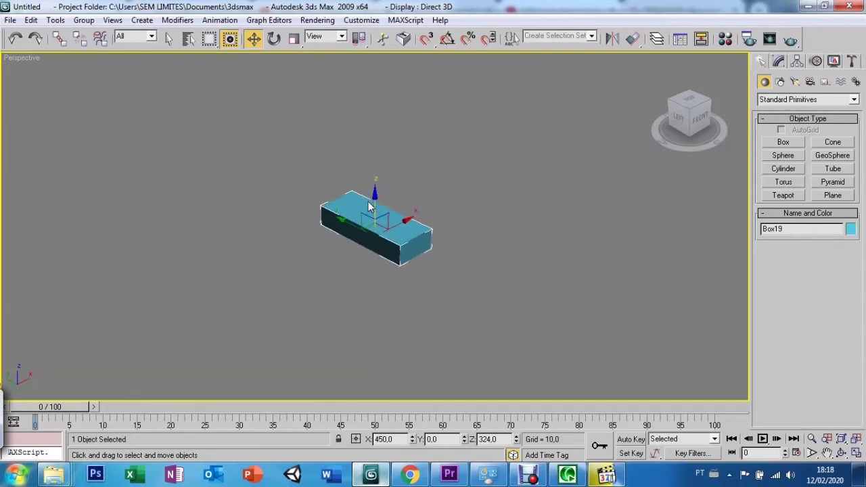
scroll(369, 206, down, 3)
scroll(368, 207, down, 2)
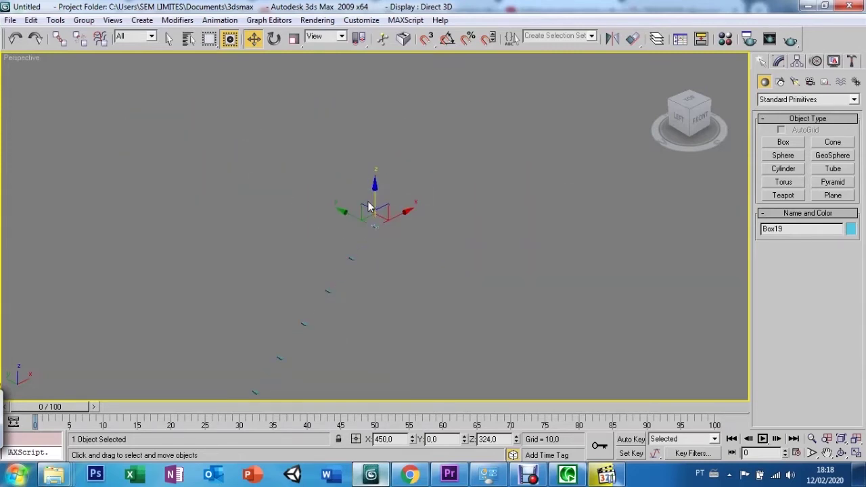
click(827, 453)
drag(417, 334, 491, 212)
drag(561, 163, 478, 206)
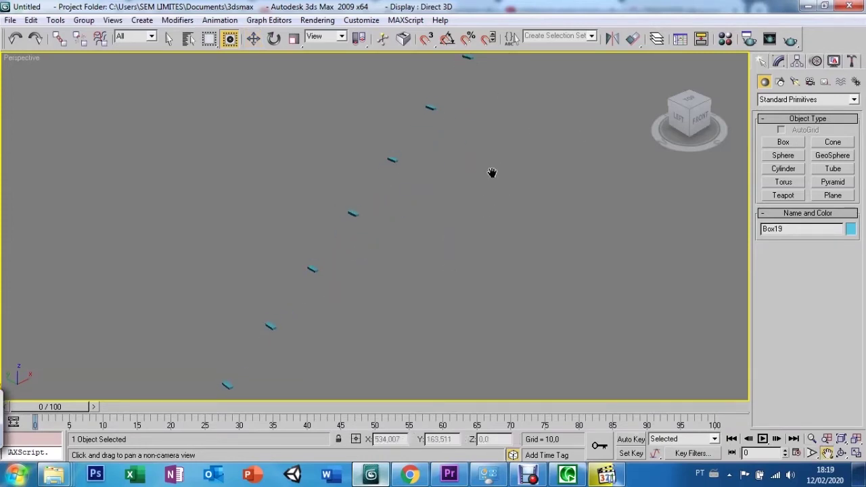
- Frame Box19, then select all nineteen objects and delete them
key(z)
scroll(489, 154, down, 5)
scroll(490, 155, down, 3)
scroll(489, 154, down, 2)
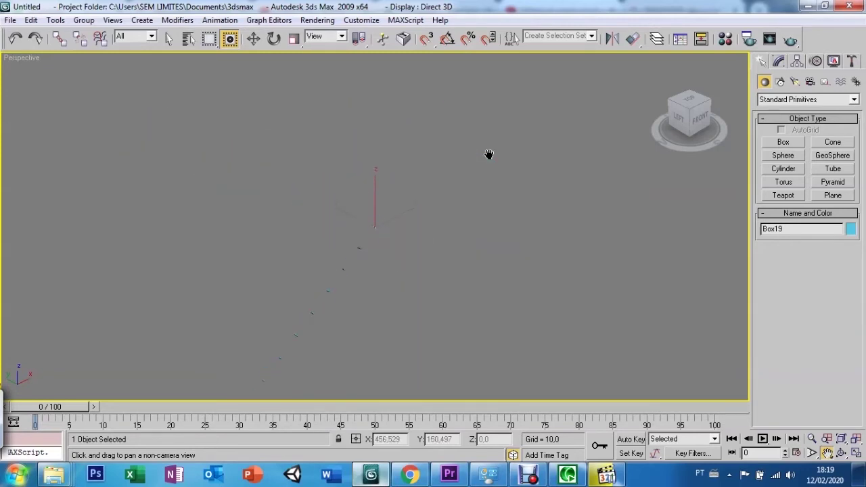
key(ctrl+a)
key(Delete)
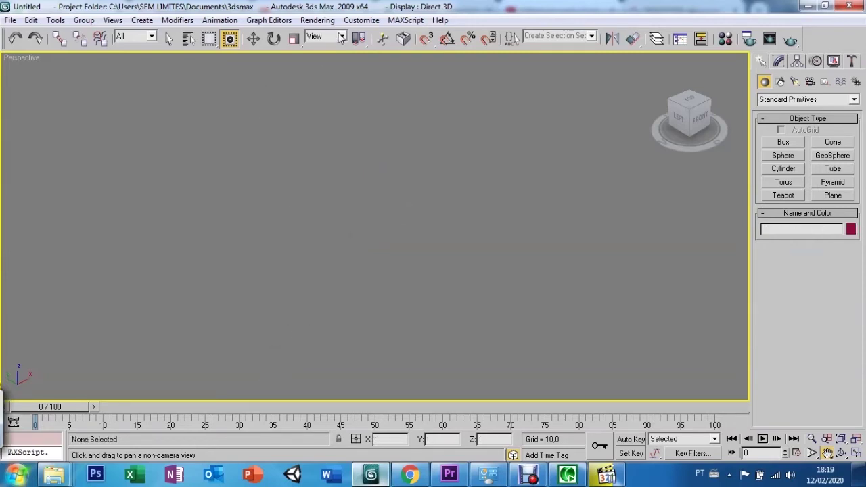
- Set the scene display units to Metric Centimeters in Units Setup
click(361, 19)
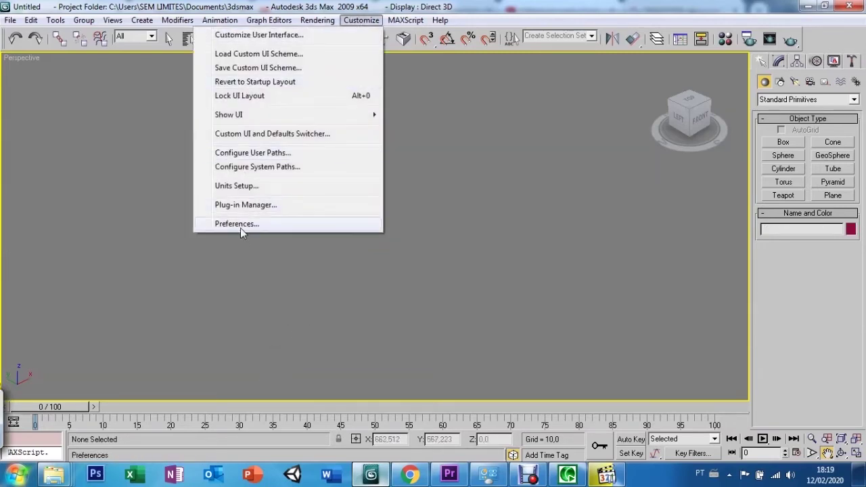
click(231, 188)
click(353, 177)
click(371, 192)
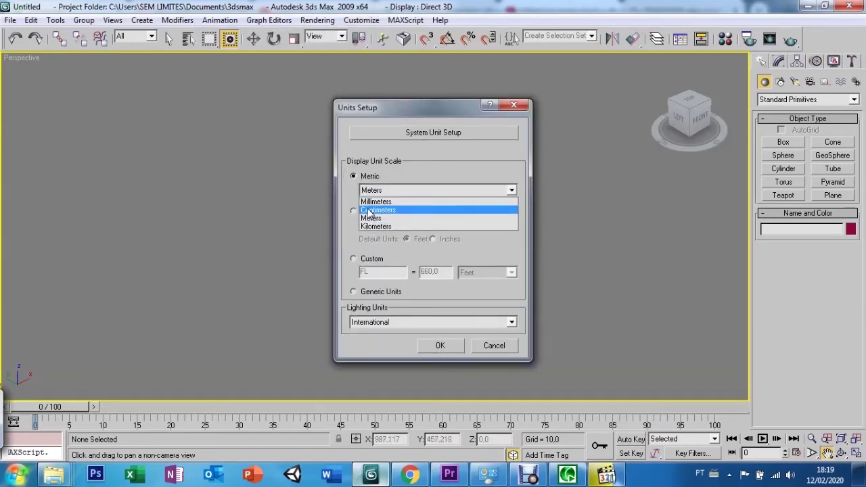
click(373, 210)
click(440, 346)
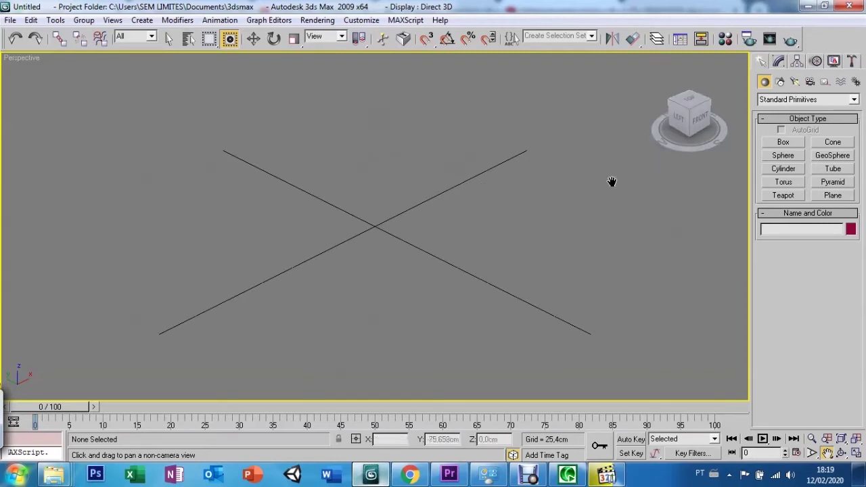
- Create a 6 × 3 × 3 cm box at the origin with Keyboard Entry and frame it
click(779, 142)
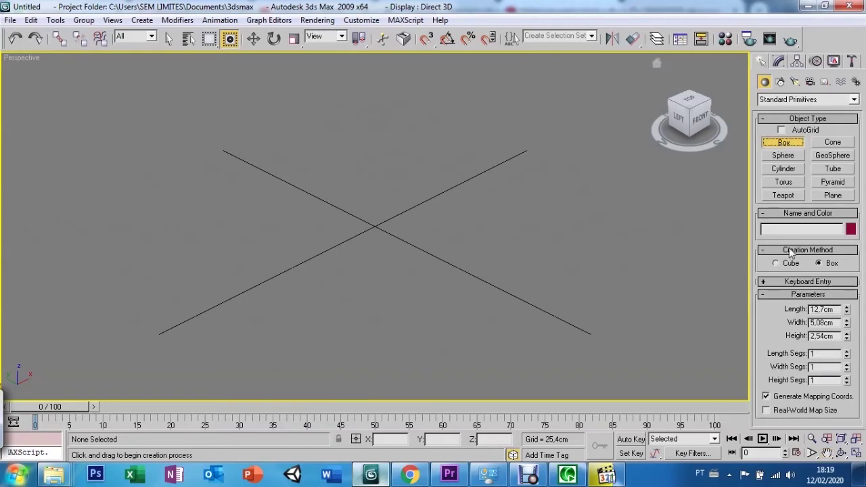
click(764, 283)
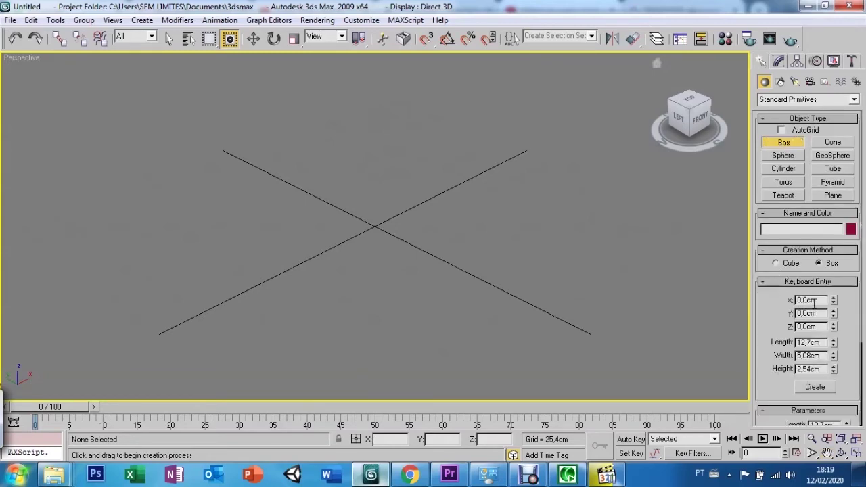
drag(823, 342, 787, 344)
text(6)
key(Tab)
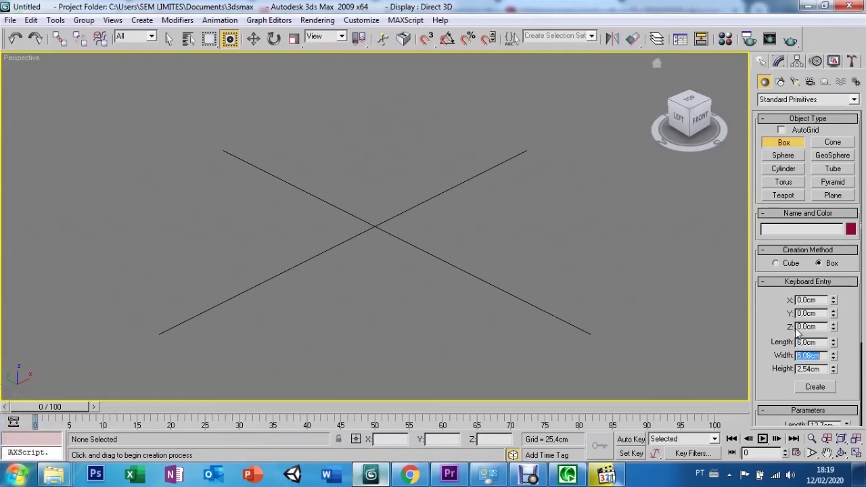
text(3)
key(Tab)
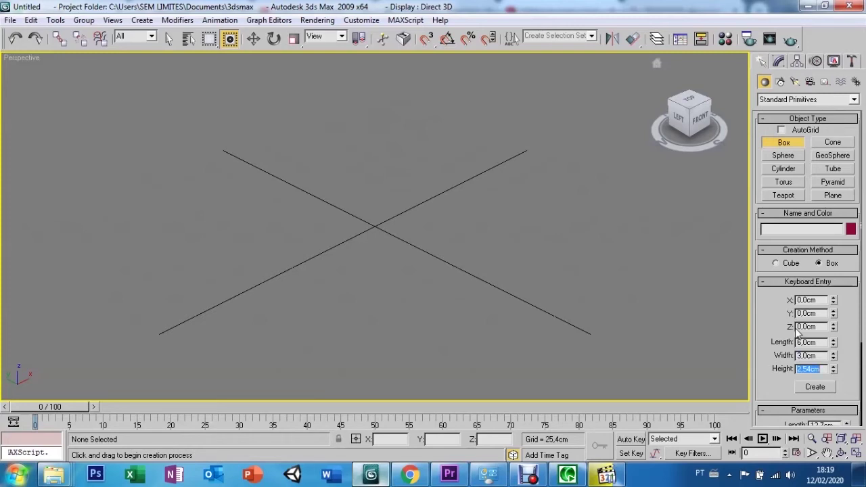
text(3)
click(815, 387)
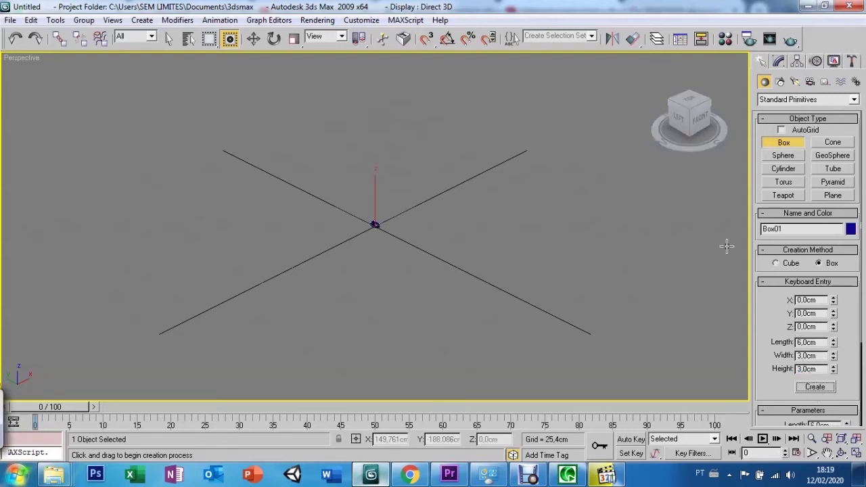
key(z)
scroll(727, 247, down, 3)
scroll(726, 247, down, 2)
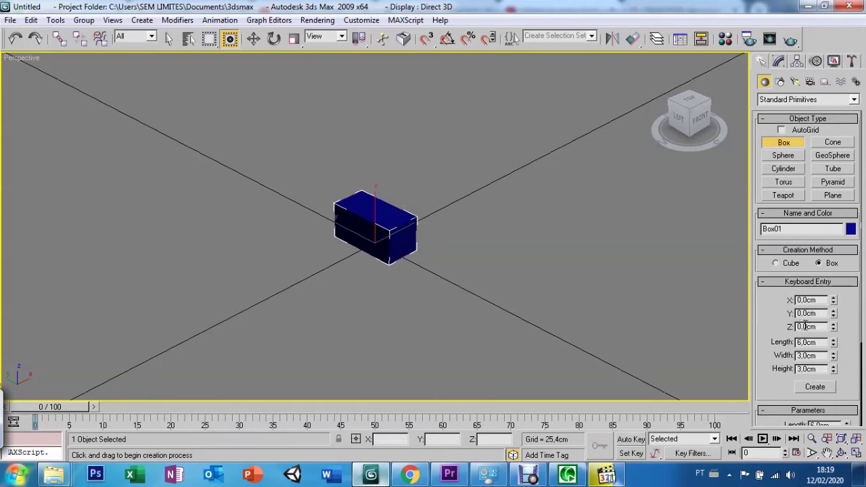
- Create a second box measuring 12 × 3 × 3 cm with Keyboard Entry
double_click(809, 343)
text(1)
key(Tab)
click(807, 390)
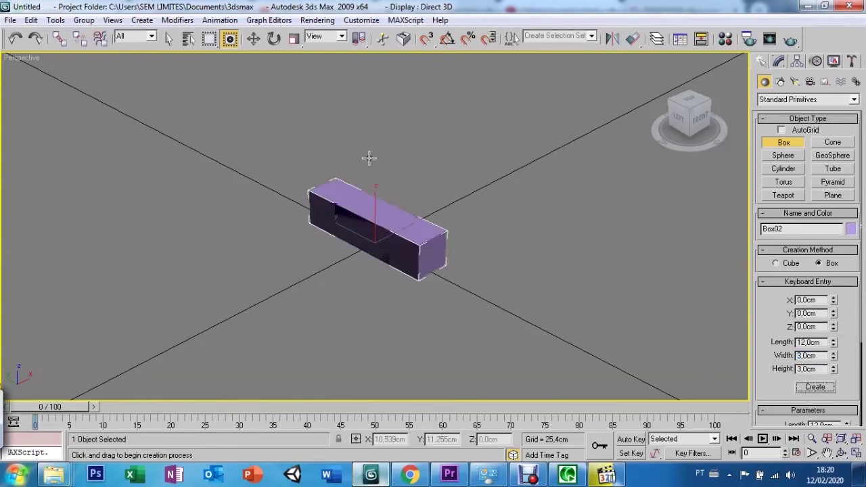
- Lift the 12 cm box above the first to compare, then delete both boxes
key(w)
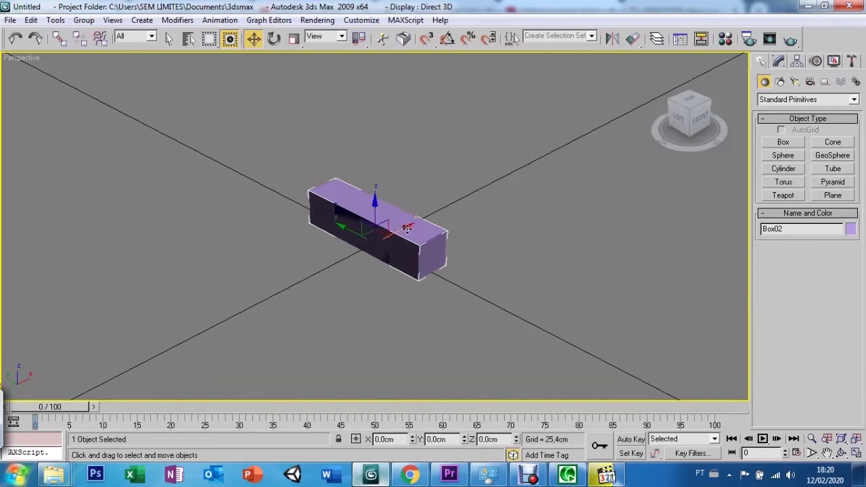
mouse_move(425, 250)
mouse_down()
mouse_move(427, 202)
mouse_move(400, 172)
mouse_up()
click(378, 222)
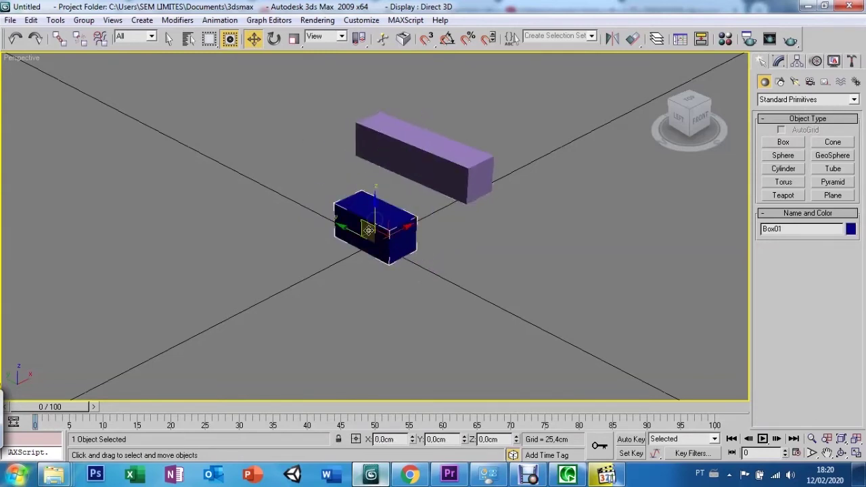
key(Delete)
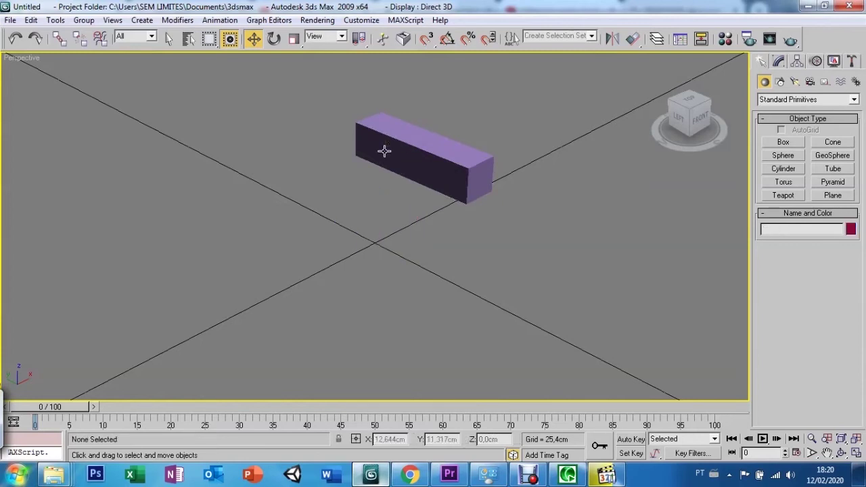
click(383, 151)
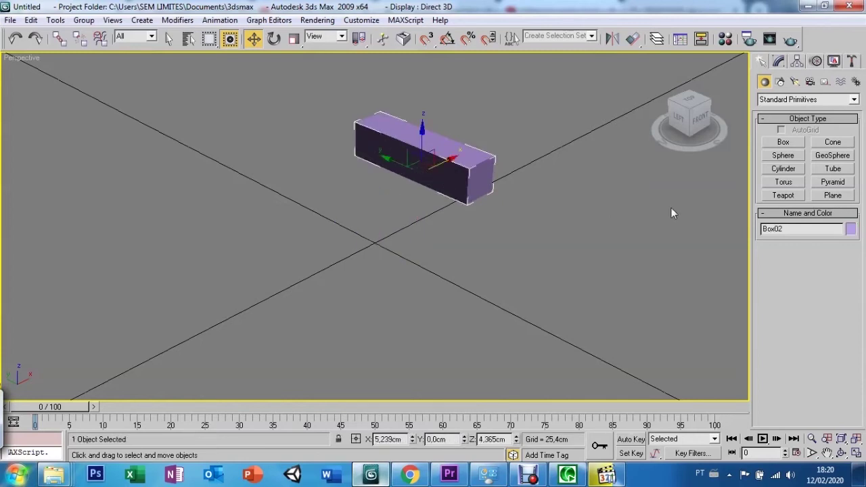
key(Delete)
click(783, 142)
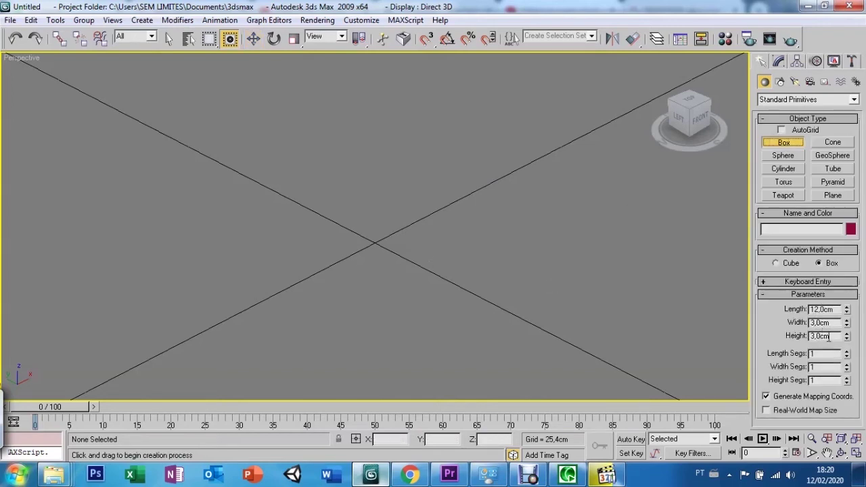
- Create a flat 12 × 3 × 1 cm box at the origin with Keyboard Entry
double_click(833, 337)
text(1)
click(764, 283)
double_click(803, 368)
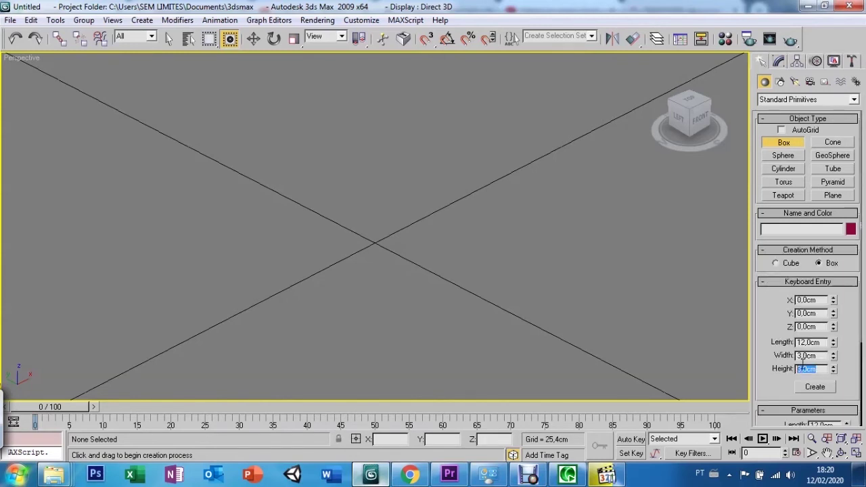
text(1)
click(805, 386)
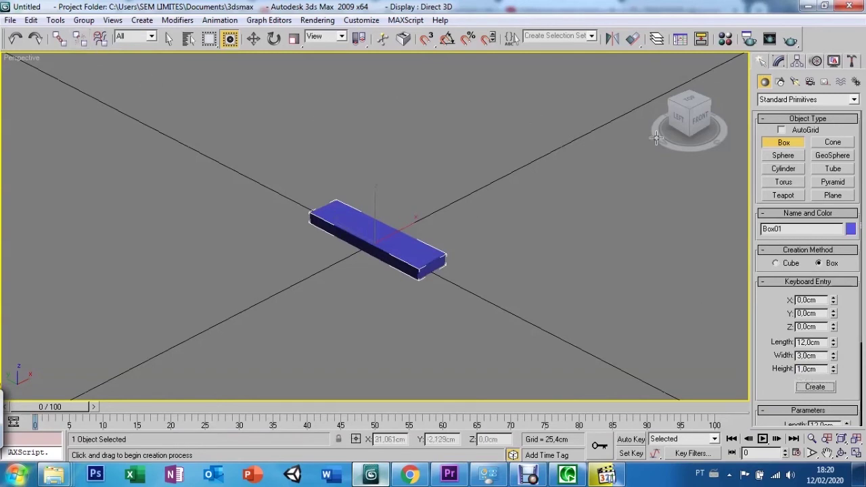
key(w)
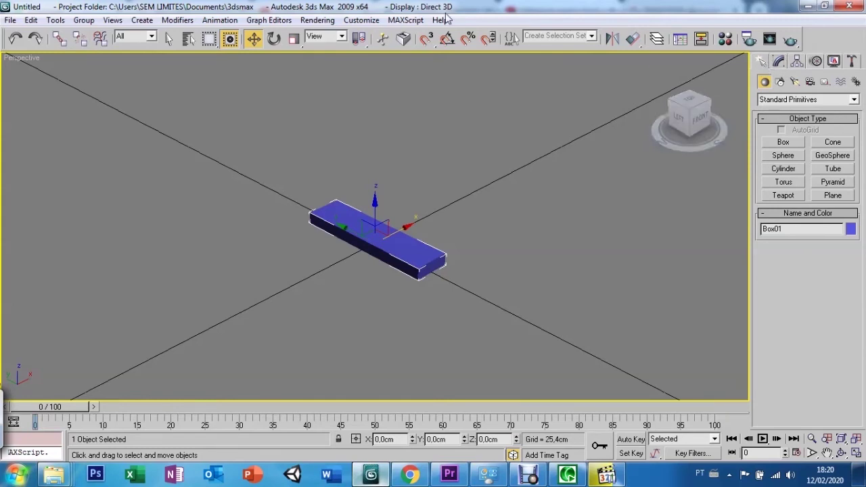
- Open the Array dialog for the flat box from the Tools menu
click(55, 20)
click(289, 200)
click(55, 21)
mouse_move(56, 20)
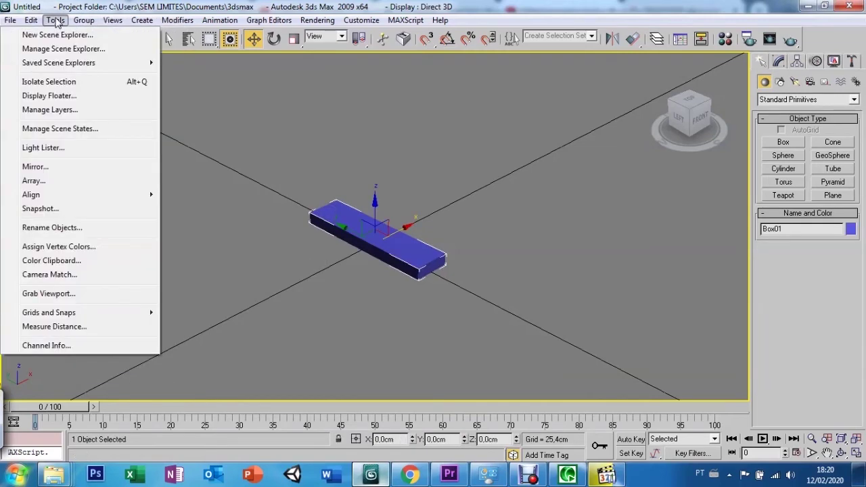
click(33, 181)
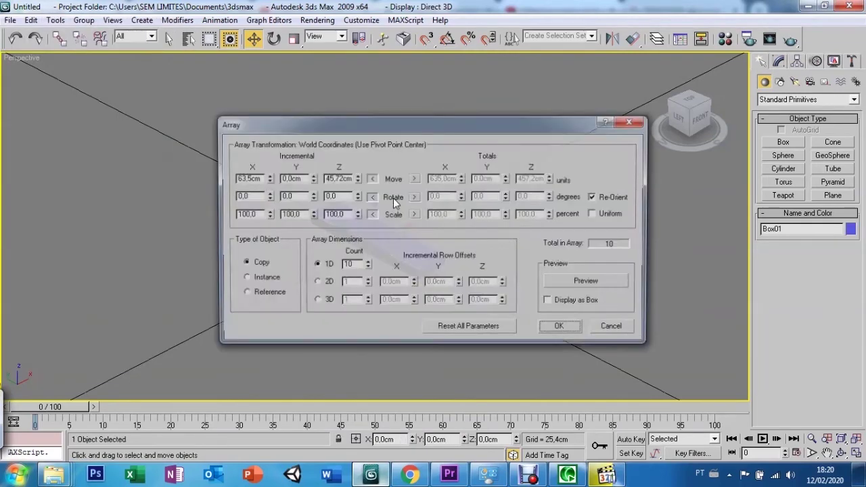
- Array ten copies with incremental Move X 20 cm and Z 18 cm
drag(260, 178, 232, 164)
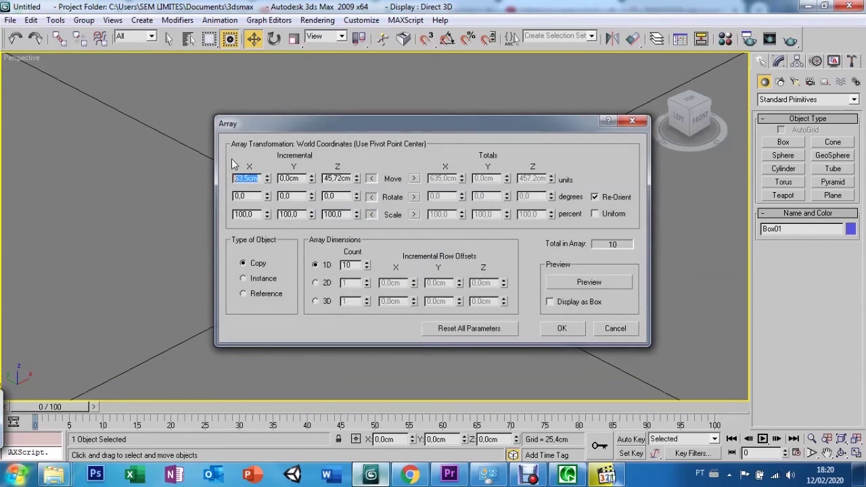
text(20)
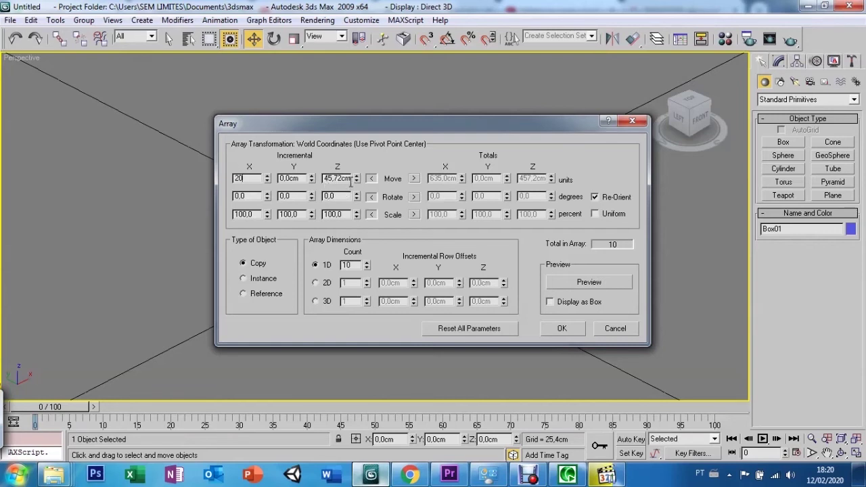
drag(350, 181, 347, 173)
key(BackSpace)
text(17)
key(BackSpace)
text(8)
click(557, 329)
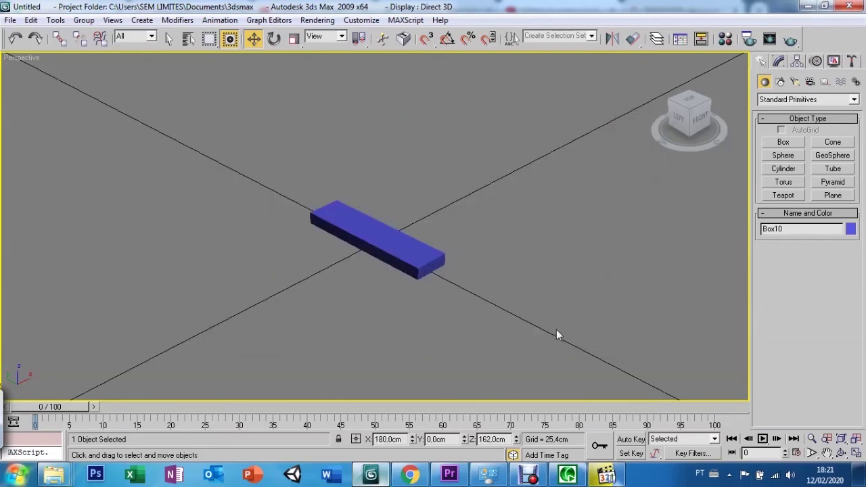
key(super)
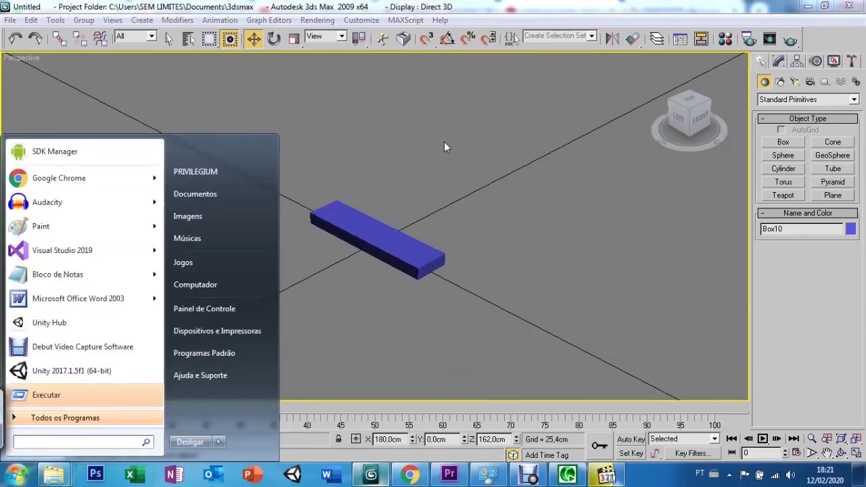
- Zoom out to inspect the array, then undo it and select the original Box01
text(Z)
click(528, 249)
key(z)
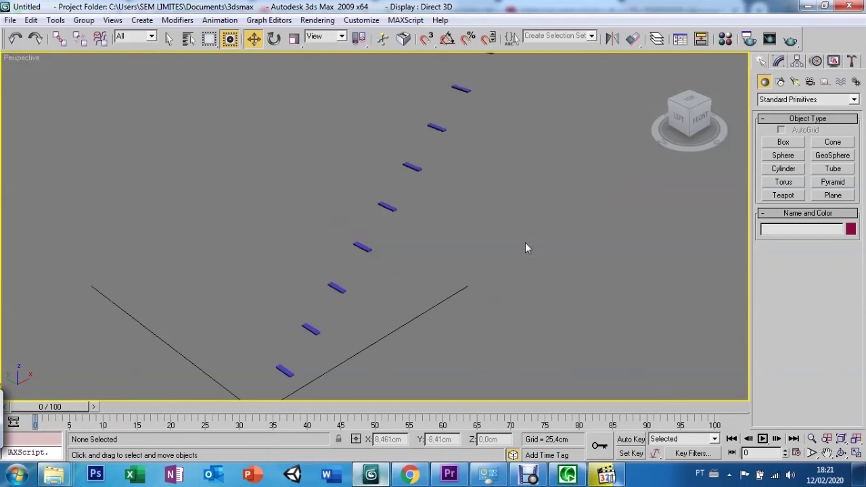
scroll(525, 249, down, 2)
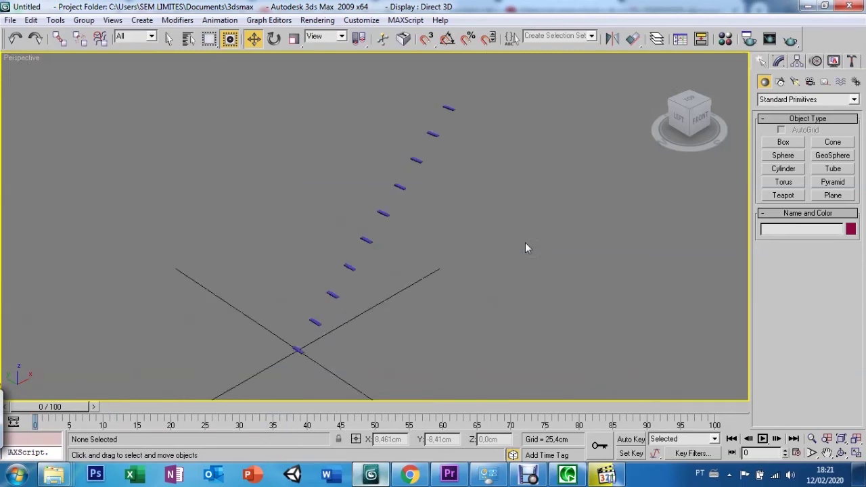
key(r)
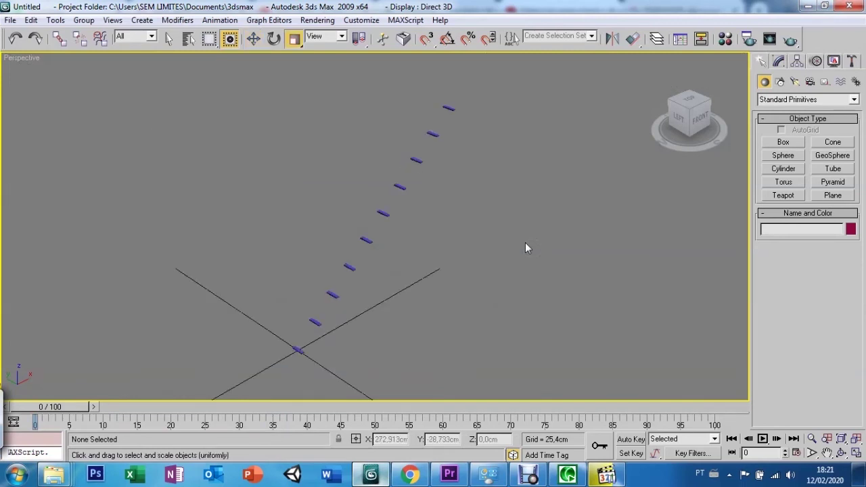
key(ctrl+z)
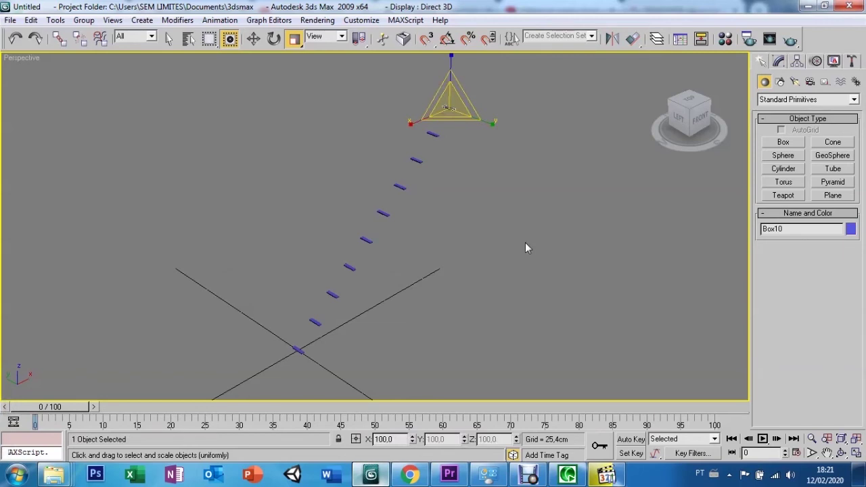
key(ctrl+z)
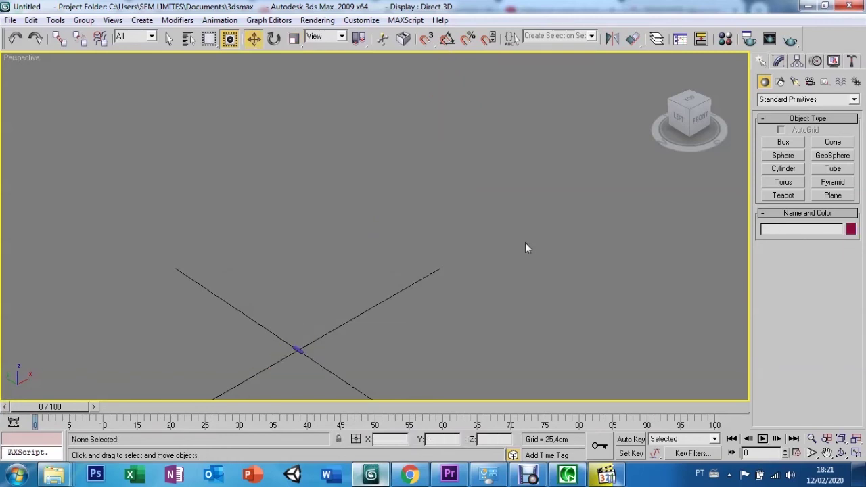
click(296, 349)
key(w)
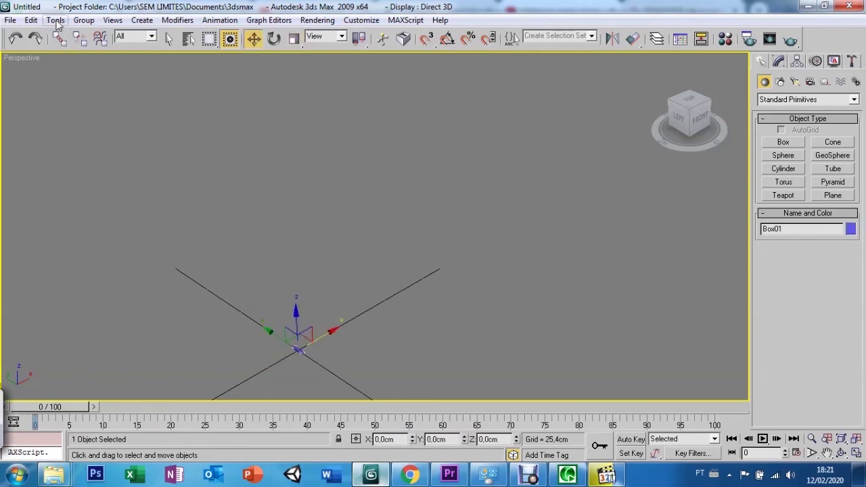
click(55, 20)
click(27, 181)
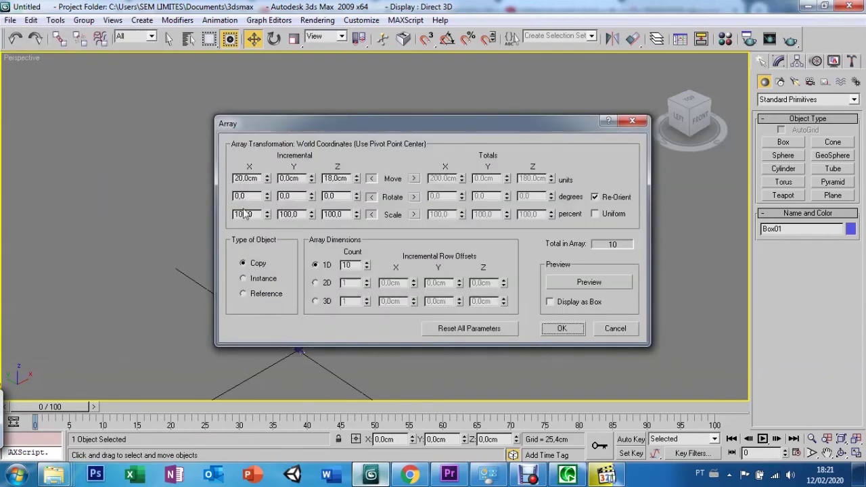
double_click(254, 178)
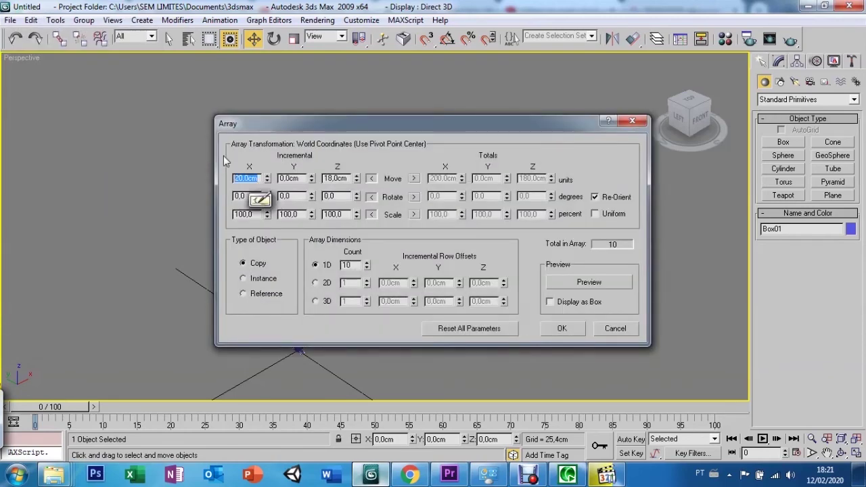
text(5)
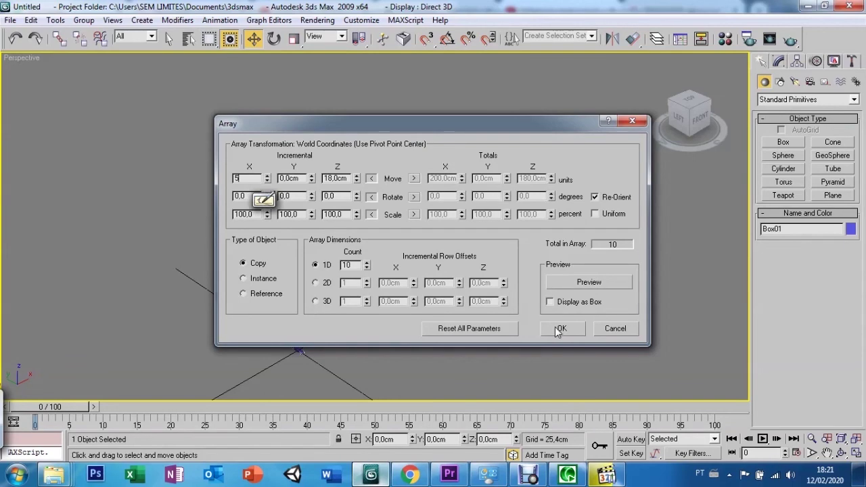
click(559, 330)
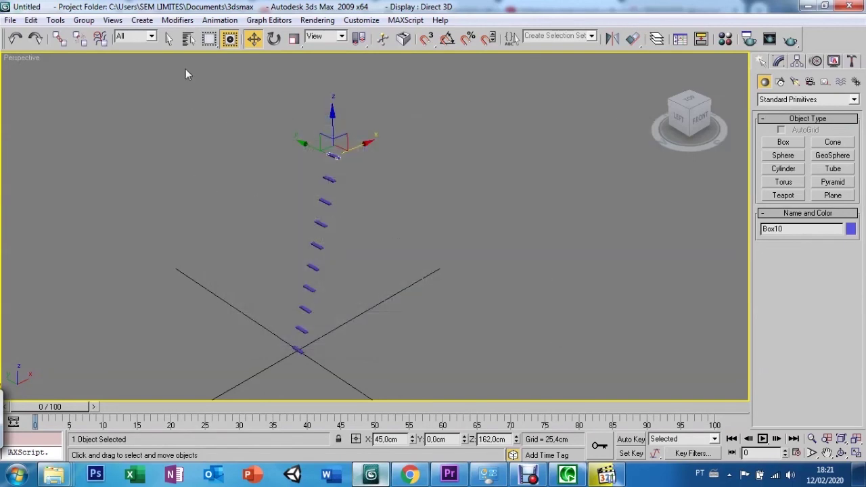
key(ctrl+z)
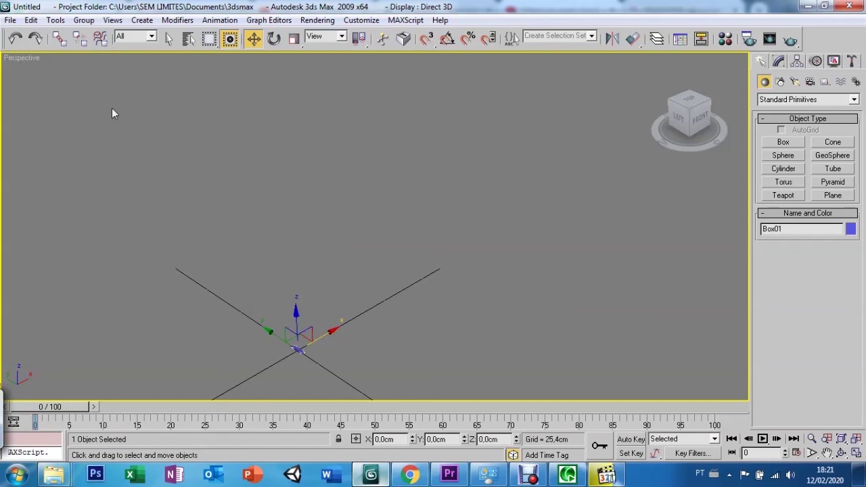
click(80, 21)
mouse_move(55, 21)
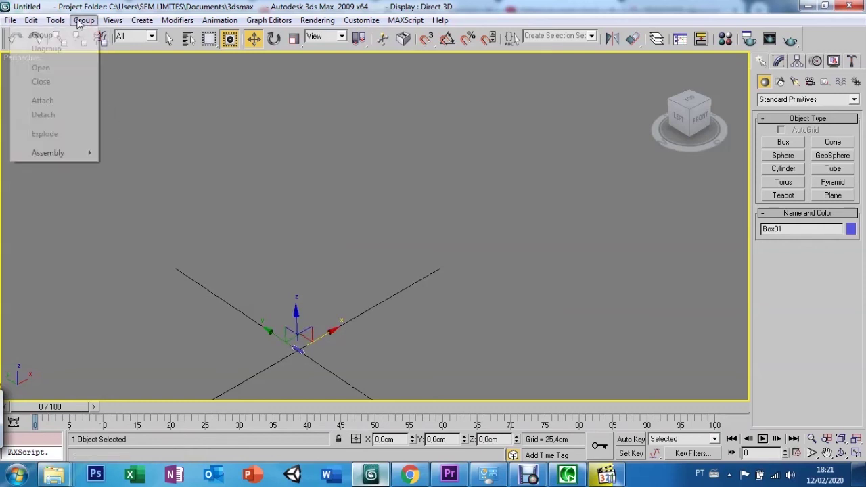
- Redo the ten-box array with Move Z changed to 6 cm, keeping X at 5 cm
click(32, 180)
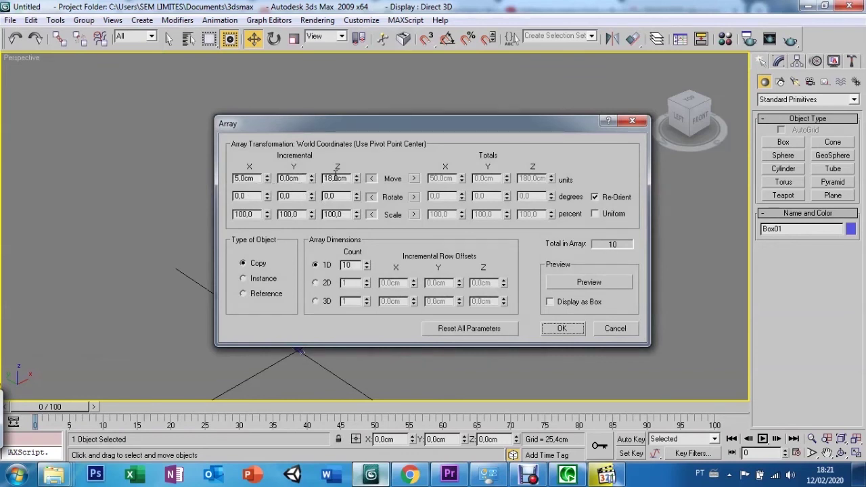
drag(348, 178, 324, 178)
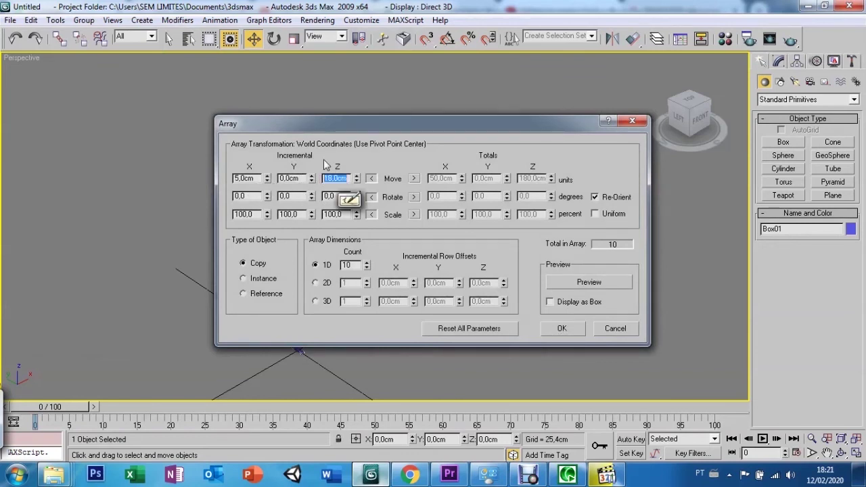
text(6)
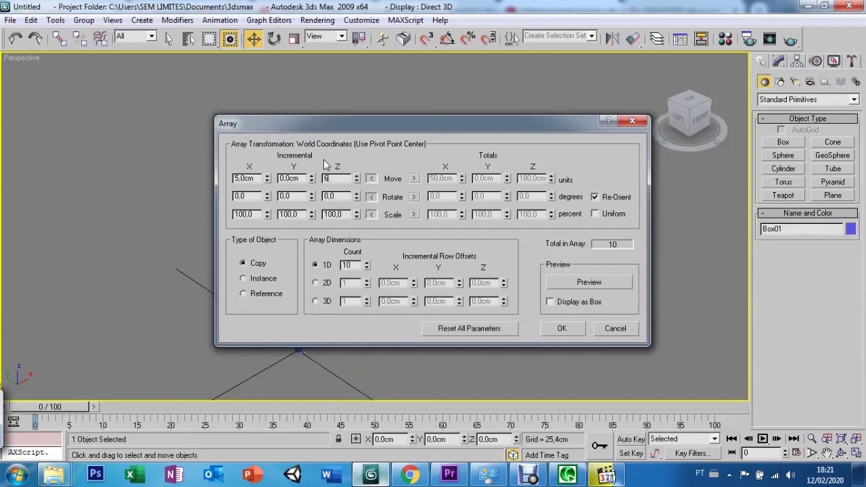
click(562, 329)
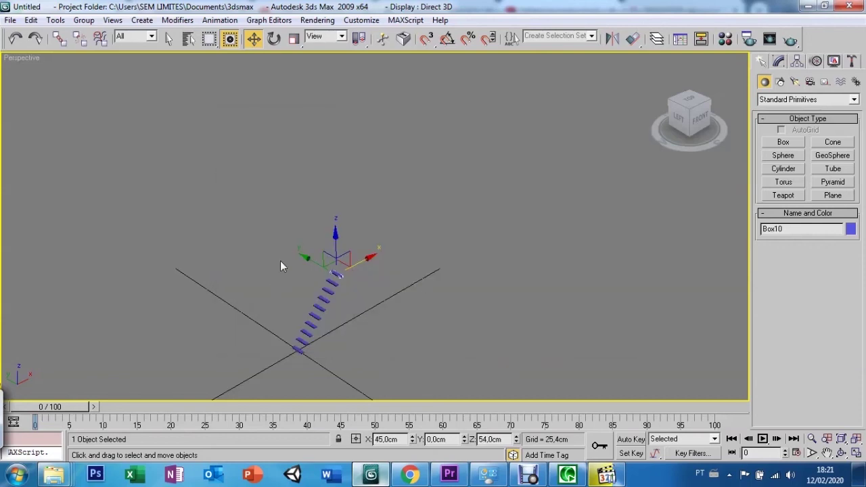
- Zoom and pan so the staircase up to Box10 fills the centre of the perspective view
key(z)
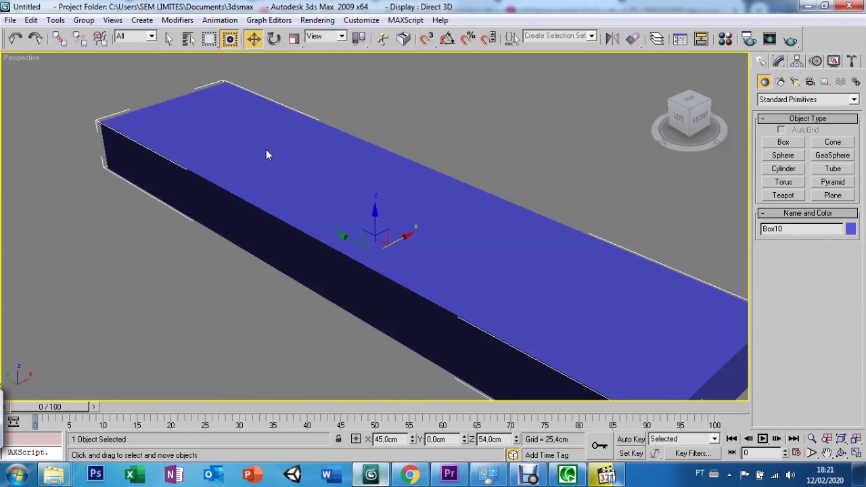
scroll(266, 150, down, 5)
scroll(266, 150, down, 4)
scroll(266, 149, down, 3)
scroll(266, 149, down, 2)
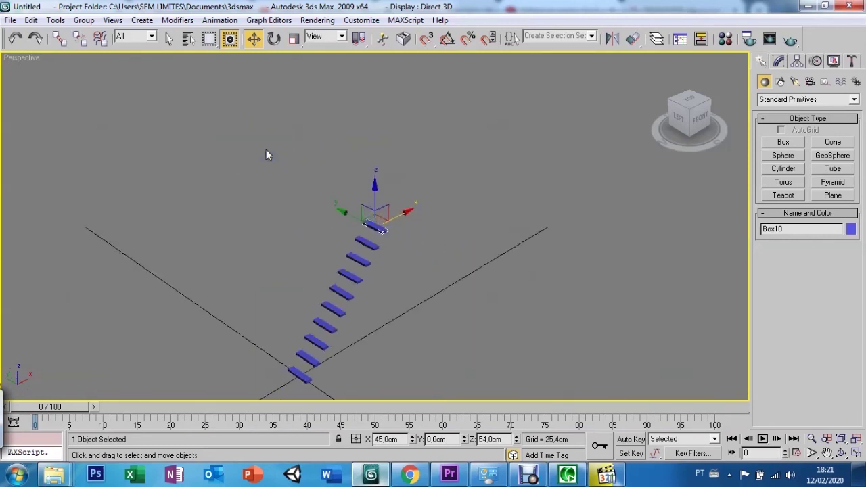
click(828, 453)
drag(495, 335, 561, 271)
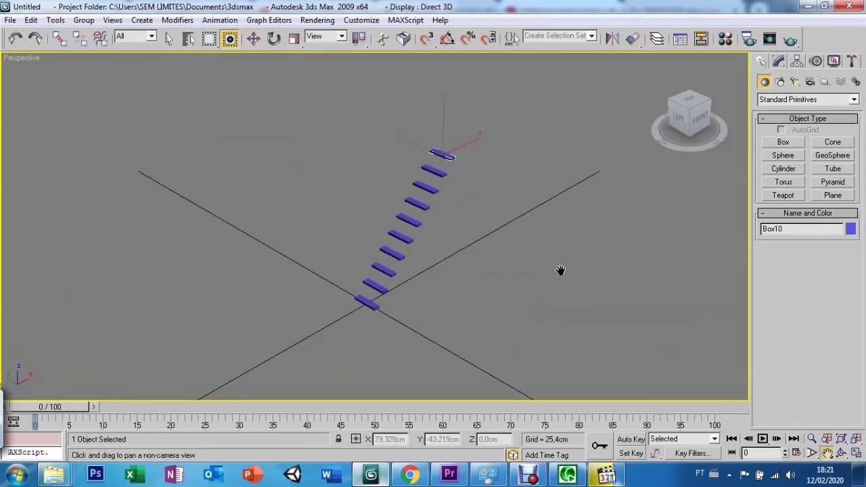
scroll(365, 139, up, 3)
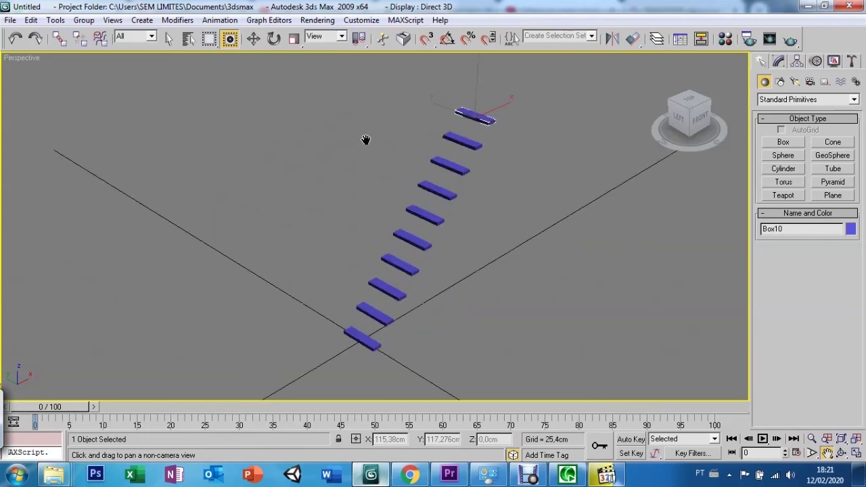
scroll(366, 139, up, 2)
scroll(365, 139, down, 3)
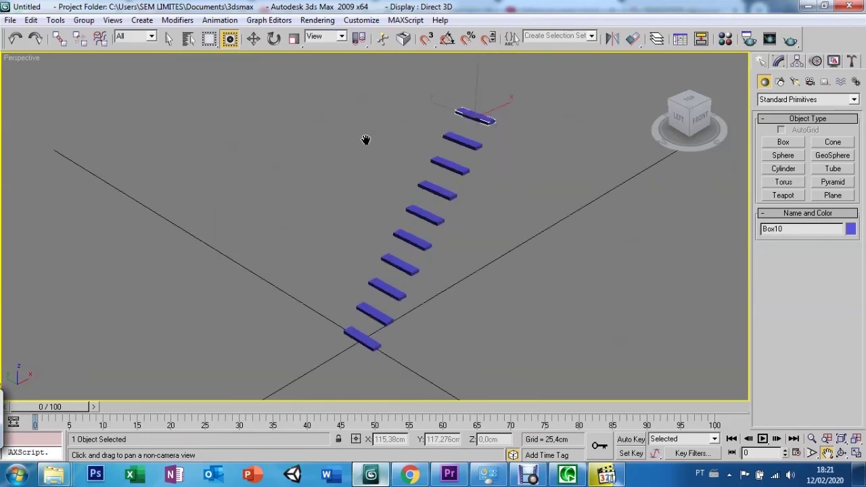